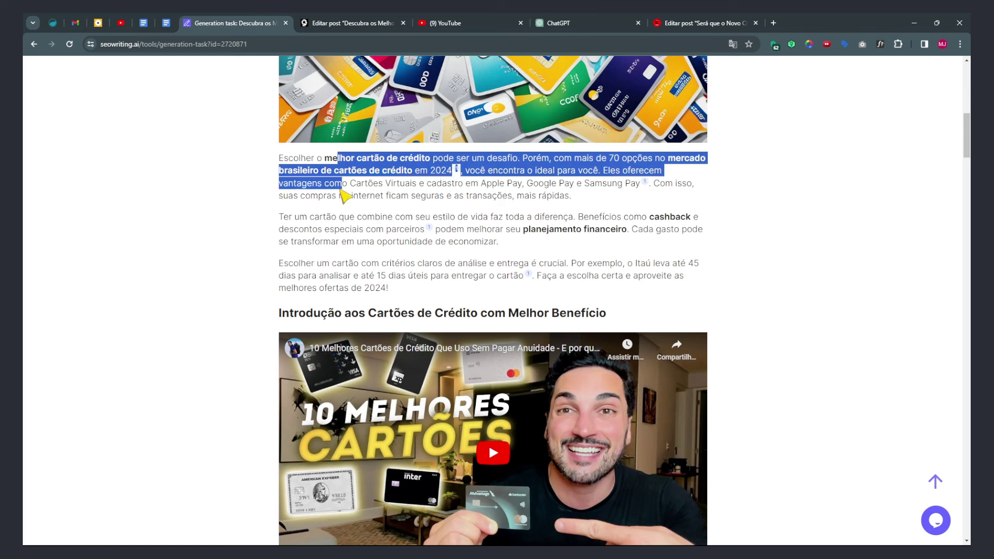
# Examine the generated article's introduction, source citations, embedded video and first section on credit cards with the best benefits
pyautogui.moveTo(345, 263); pyautogui.dragTo(360, 298)
pyautogui.scroll(-7, 361, 297)
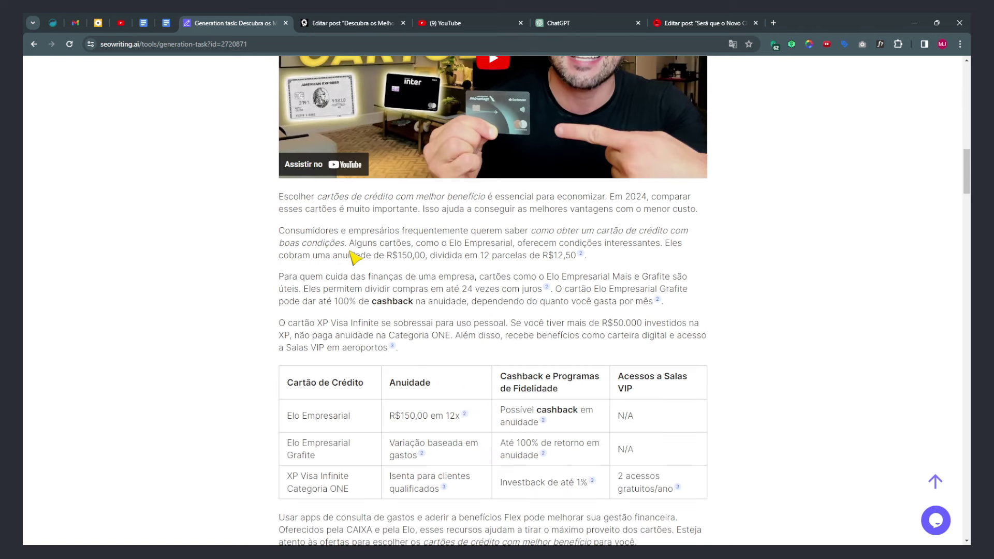
pyautogui.moveTo(346, 197); pyautogui.dragTo(341, 255)
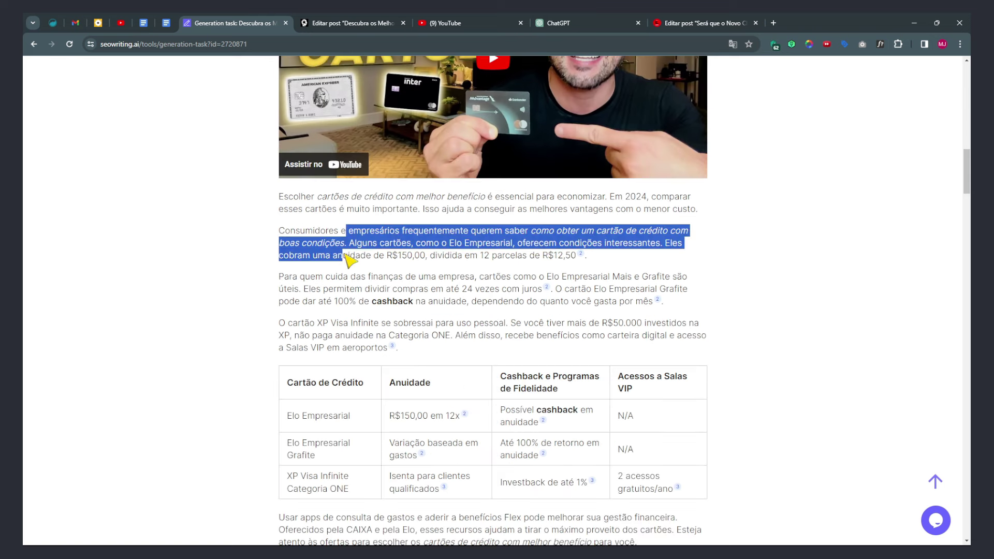
pyautogui.click(493, 308)
pyautogui.scroll(8, 513, 325)
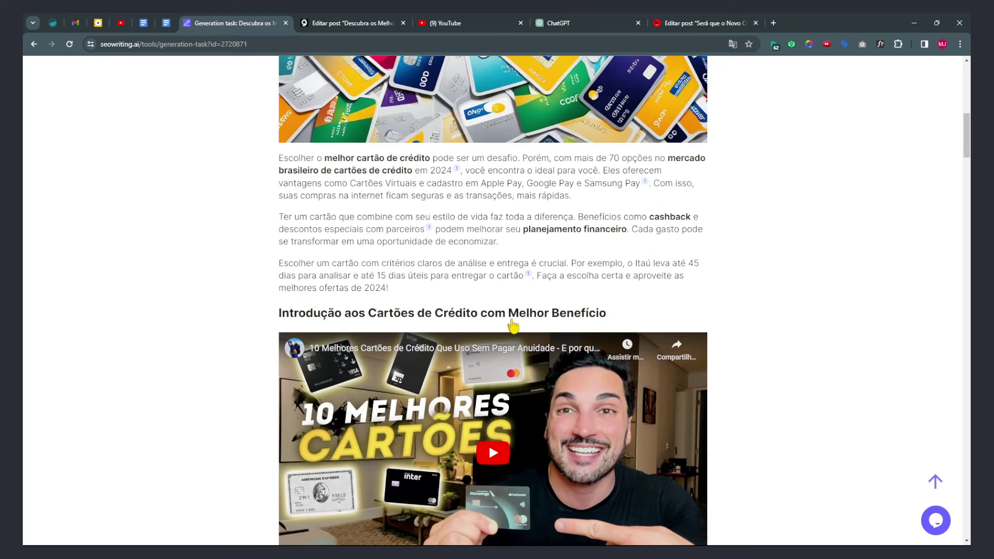
pyautogui.scroll(2, 512, 325)
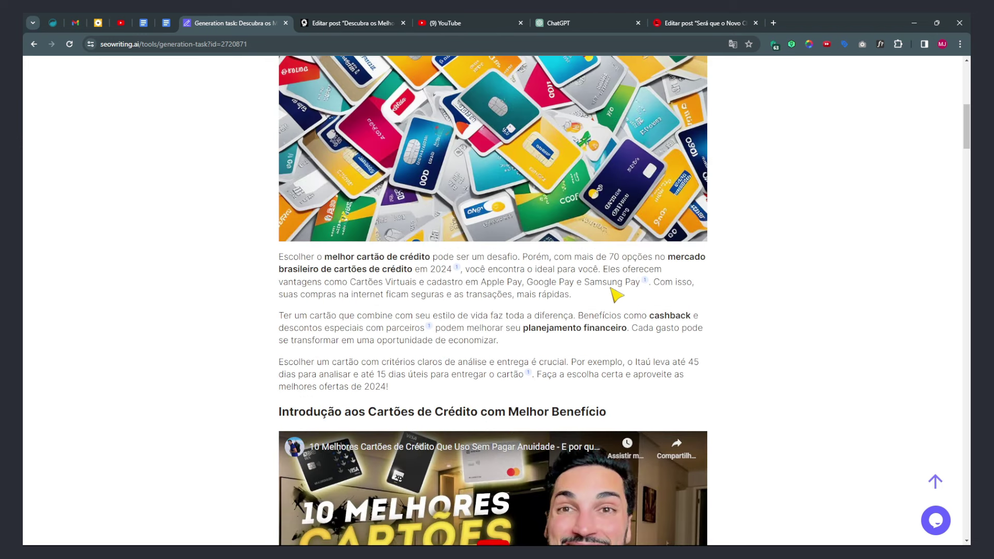
pyautogui.click(457, 273)
pyautogui.click(429, 328)
pyautogui.scroll(-10, 646, 294)
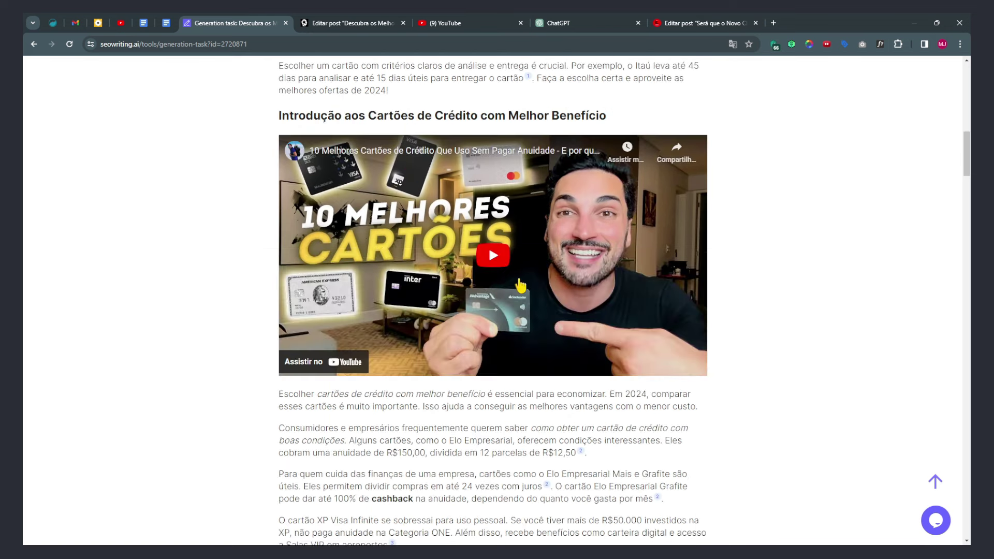
pyautogui.scroll(8, 570, 317)
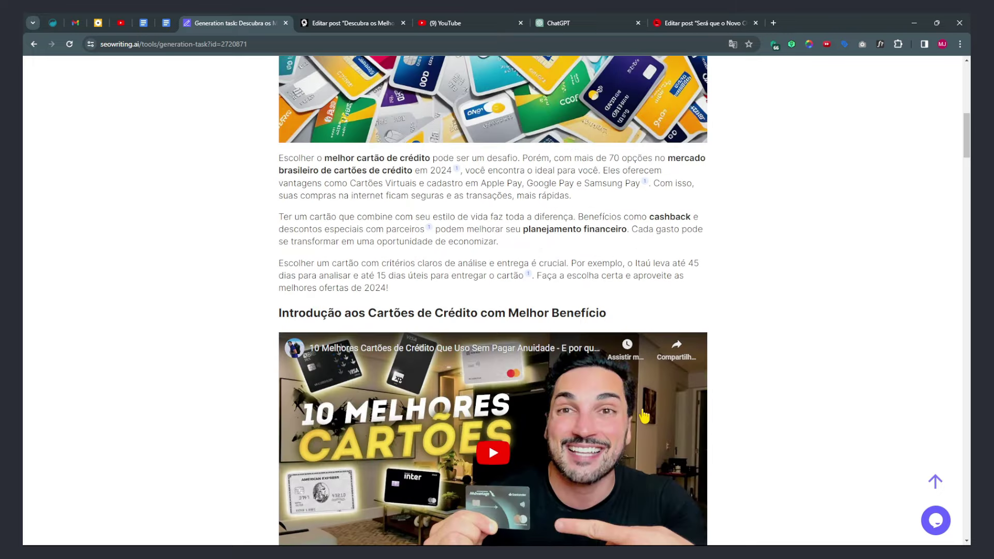
pyautogui.scroll(-6, 437, 365)
pyautogui.scroll(4, 428, 354)
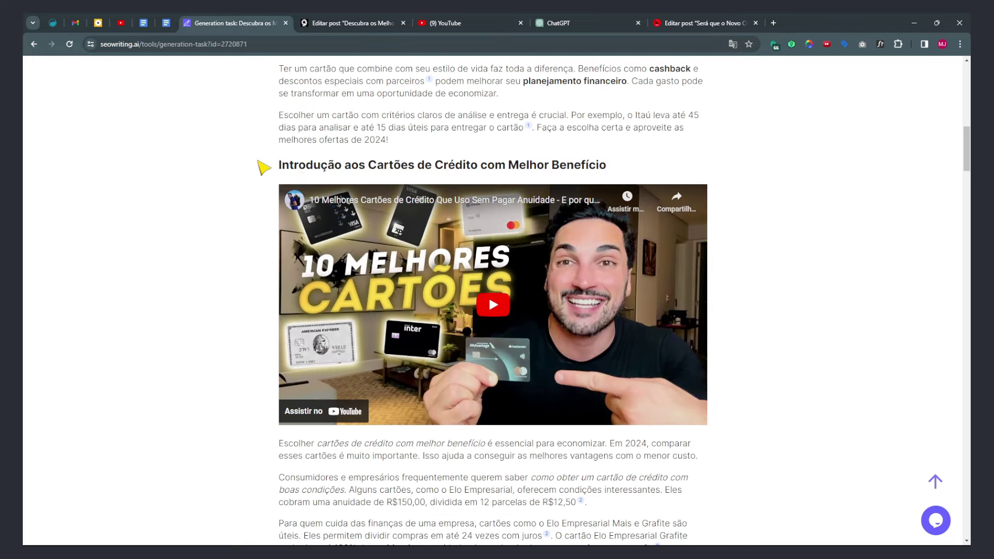
pyautogui.moveTo(288, 166); pyautogui.dragTo(745, 165)
pyautogui.scroll(-7, 776, 310)
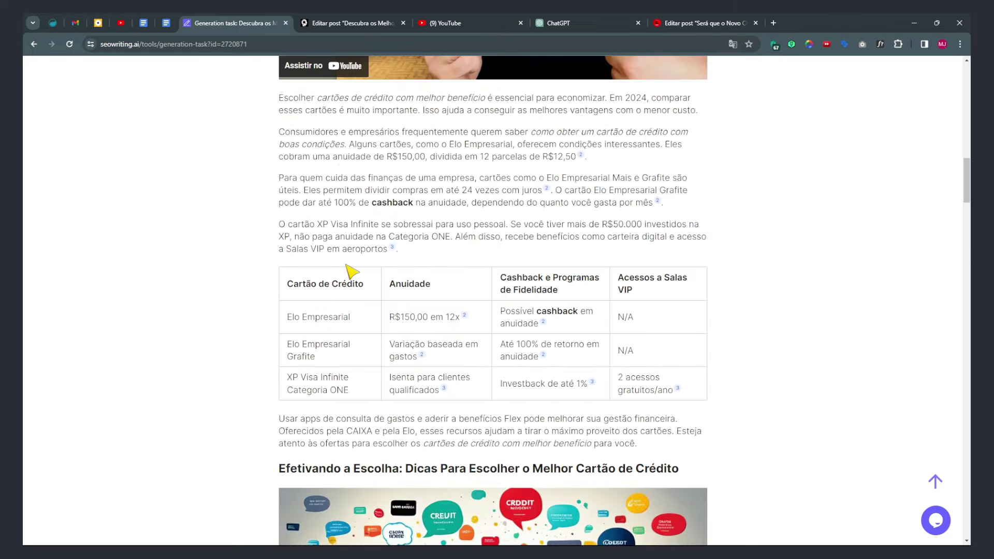
# Read through the rest of the generated article down to the "Links de Fontes" list and return to its beginning
pyautogui.scroll(-12, 592, 385)
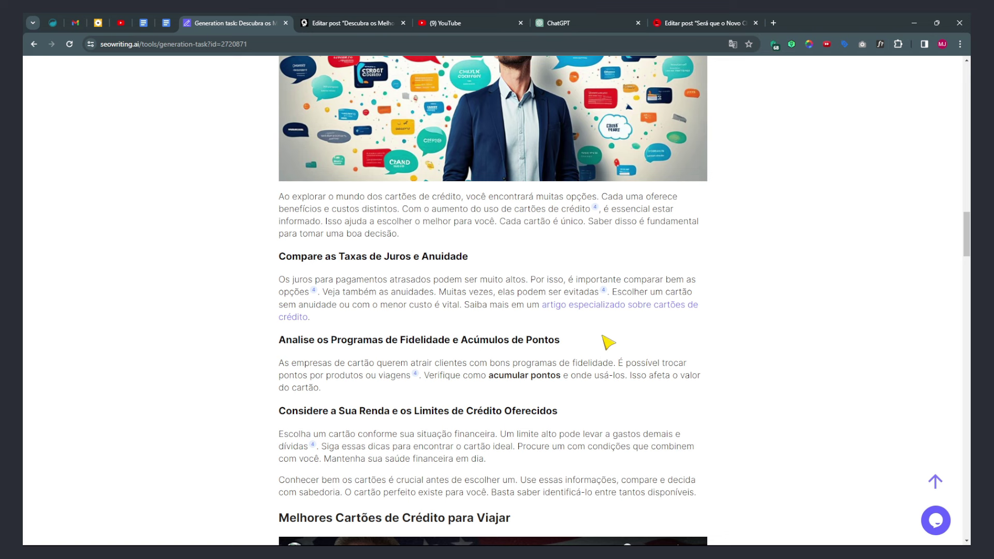
pyautogui.scroll(-2, 602, 352)
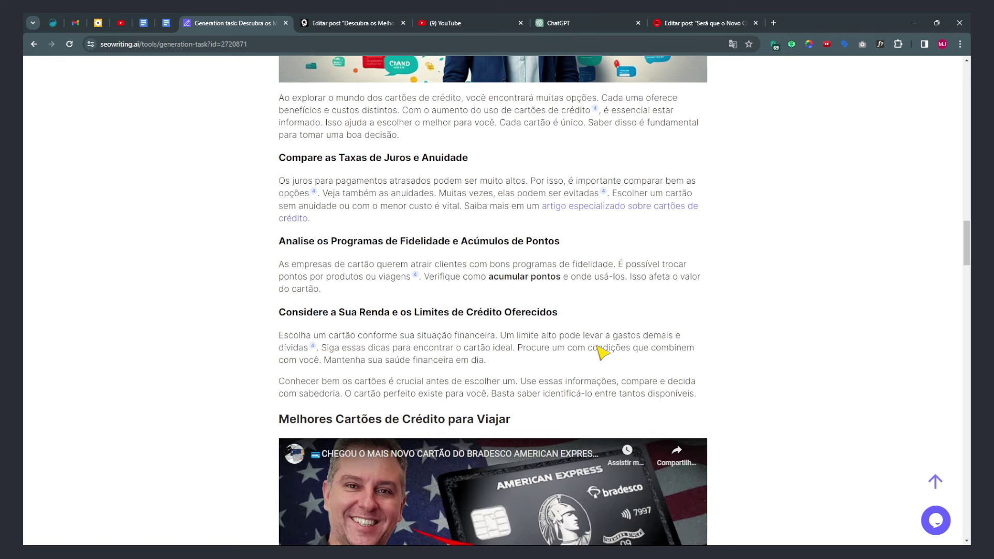
pyautogui.scroll(-10, 588, 331)
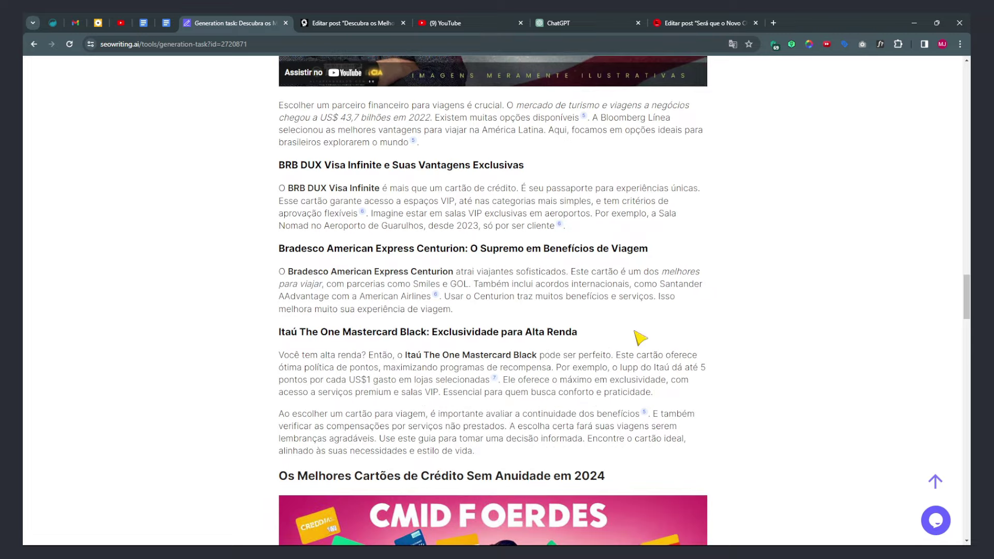
pyautogui.scroll(-20, 478, 155)
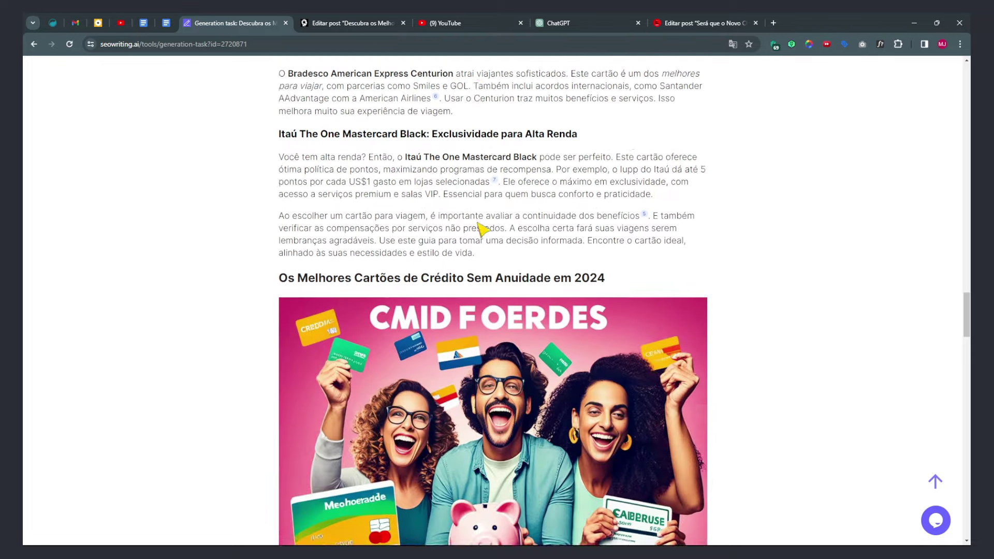
pyautogui.scroll(-20, 489, 240)
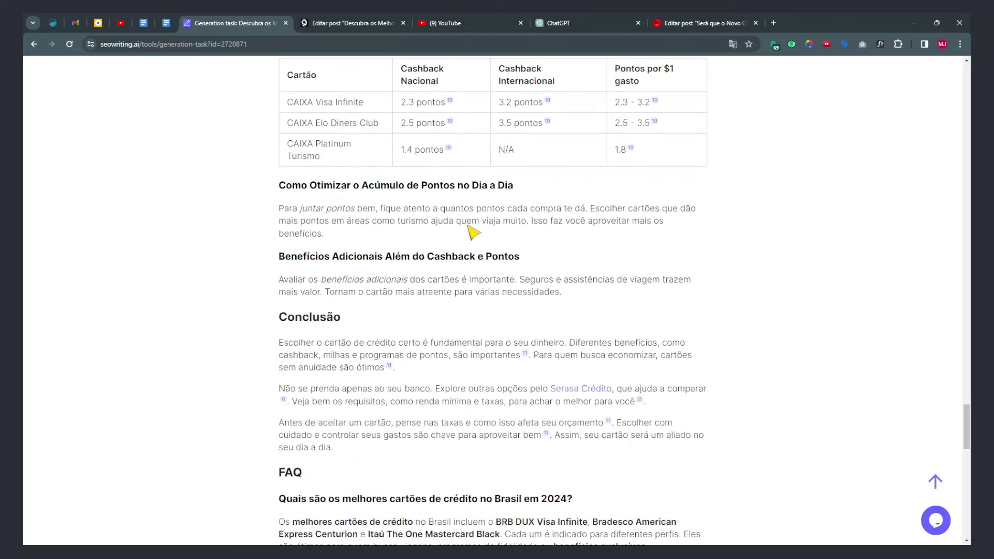
pyautogui.scroll(-4, 437, 198)
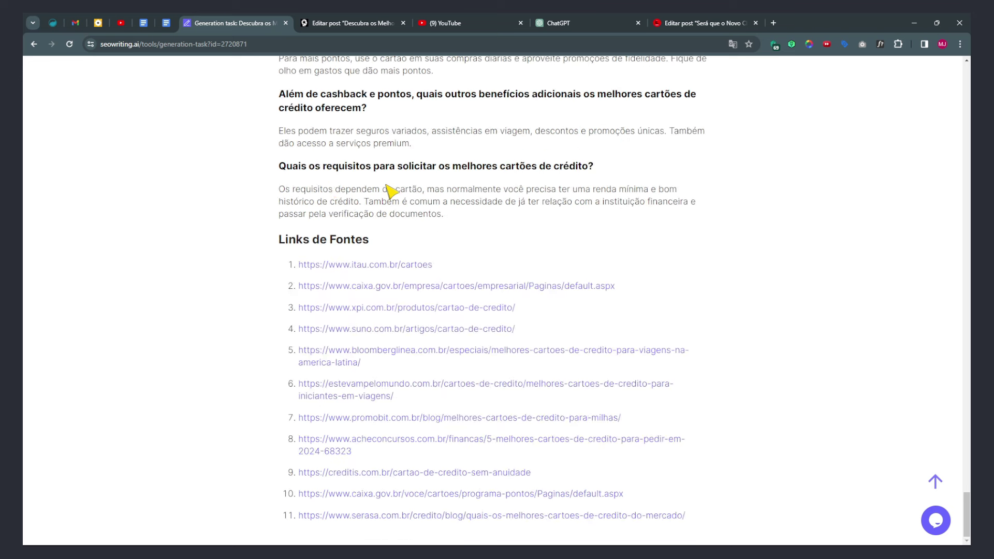
pyautogui.moveTo(286, 245); pyautogui.dragTo(397, 240)
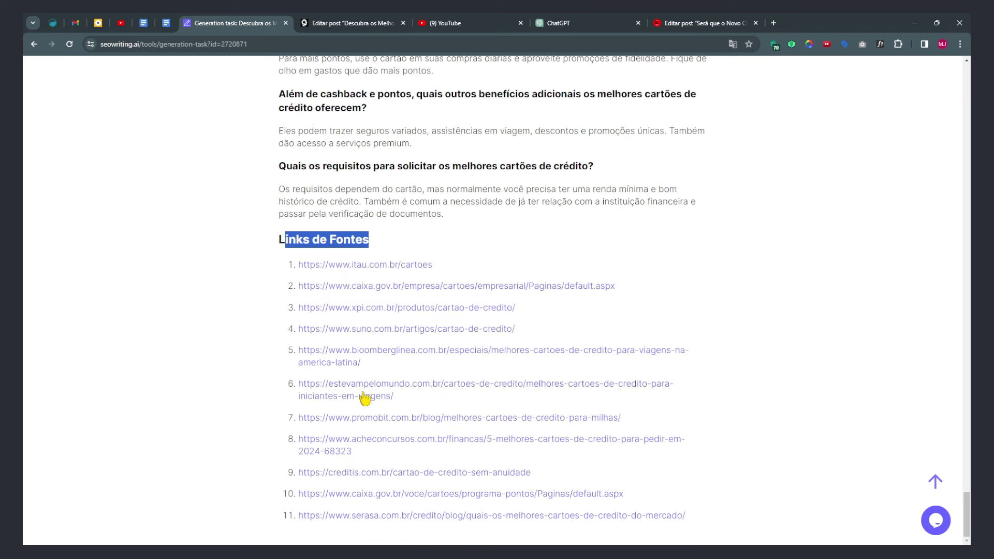
pyautogui.click(934, 481)
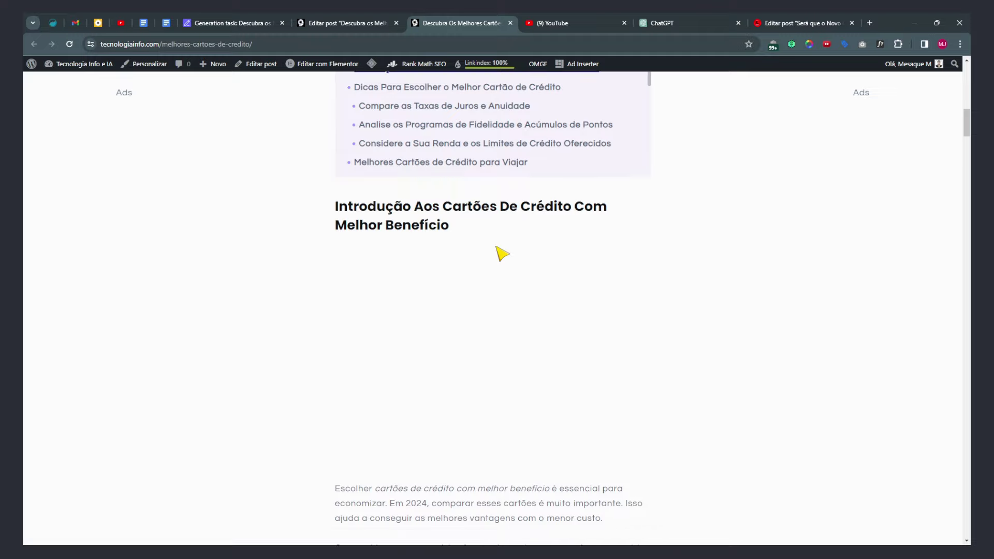
# Review the published credit card post on tecnologiainfo.com, including its sections, FAQ, source links and featured image
pyautogui.scroll(-10, 510, 264)
pyautogui.scroll(-20, 522, 212)
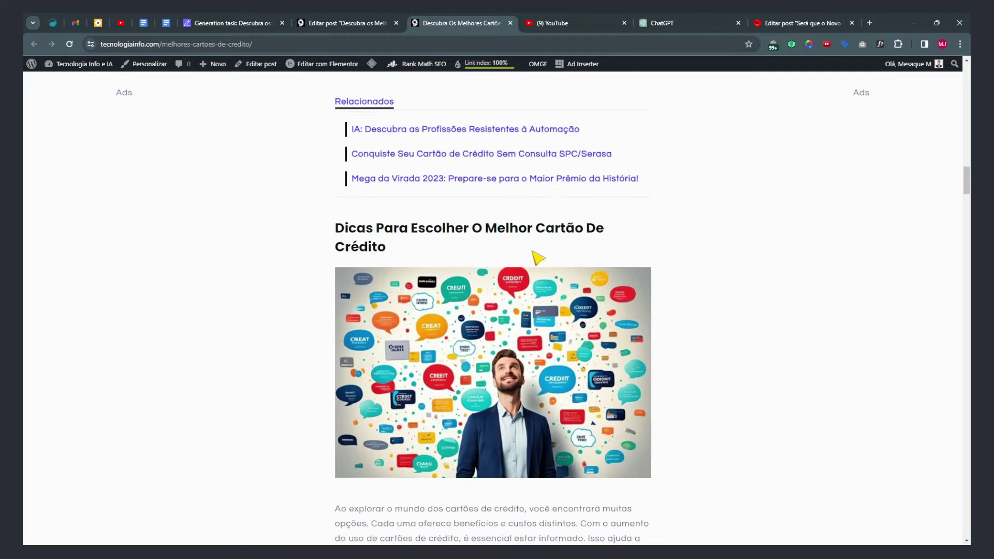
pyautogui.scroll(-20, 555, 341)
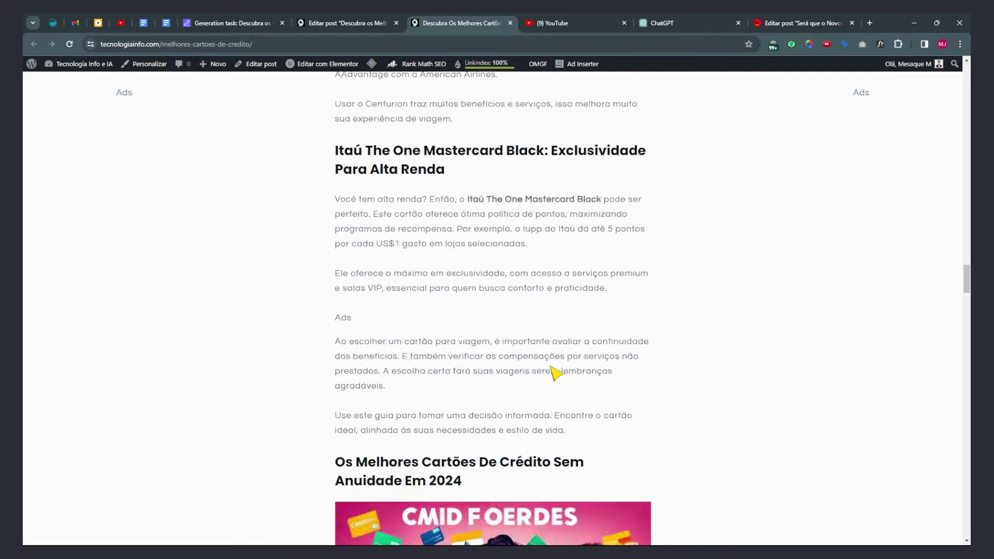
pyautogui.scroll(-20, 559, 391)
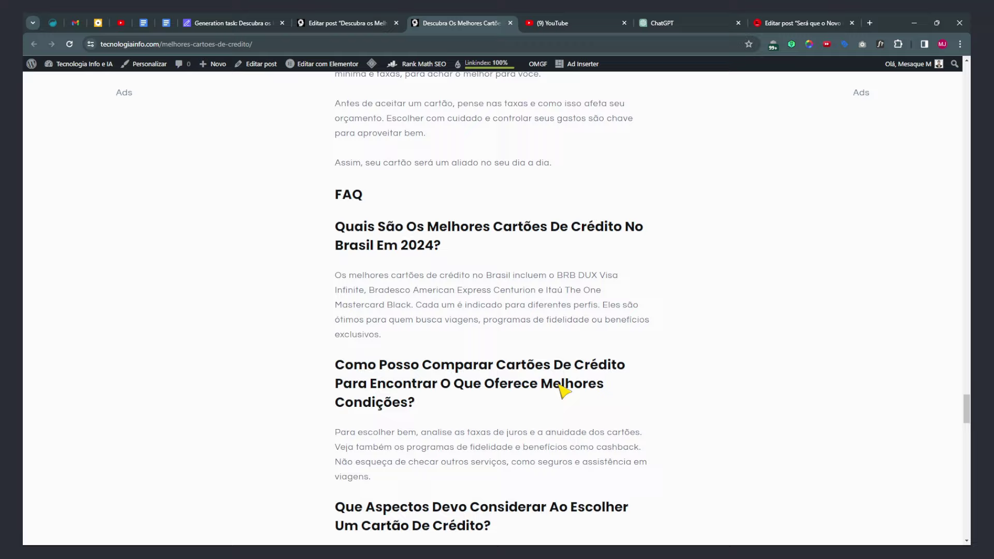
pyautogui.scroll(-8, 560, 396)
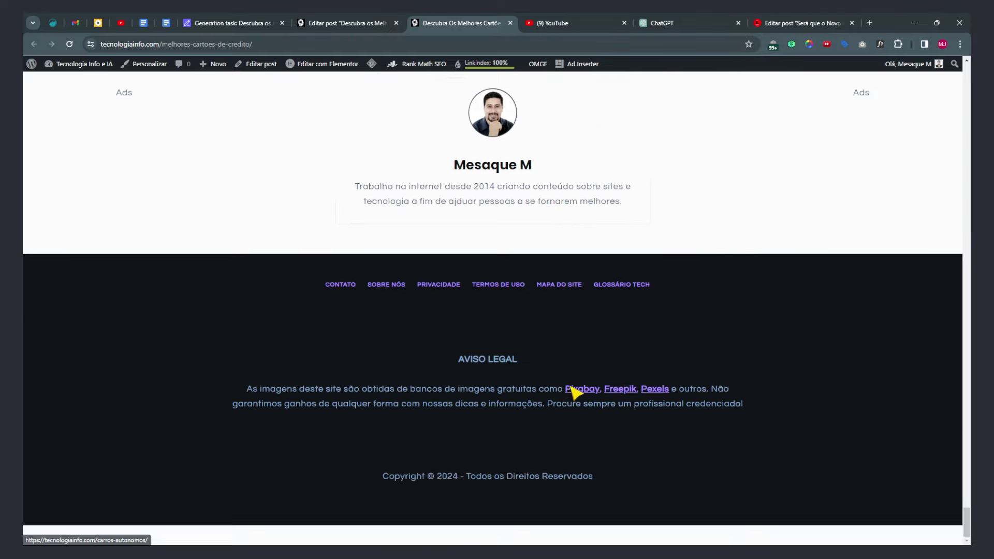
pyautogui.scroll(6, 573, 392)
pyautogui.scroll(7, 715, 346)
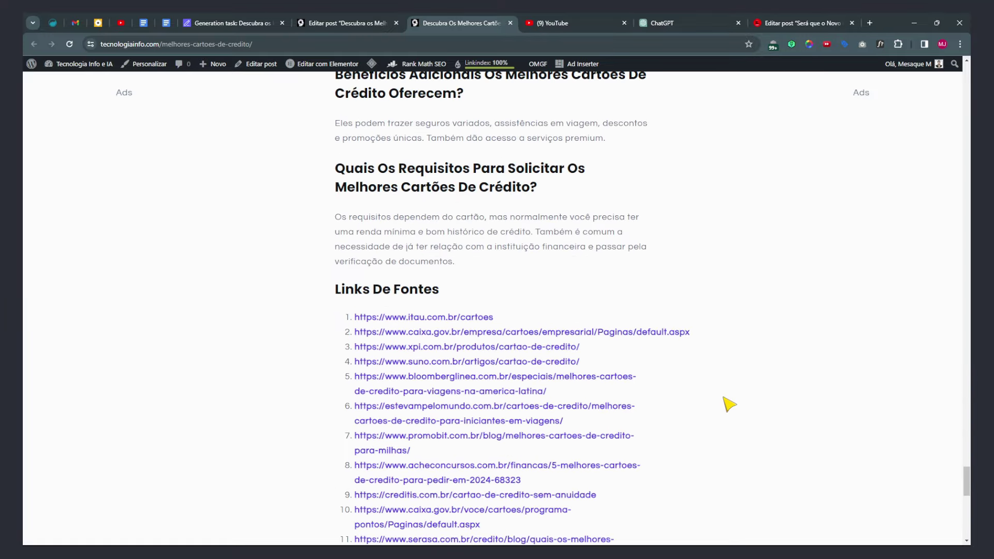
pyautogui.scroll(5, 741, 386)
pyautogui.scroll(20, 754, 346)
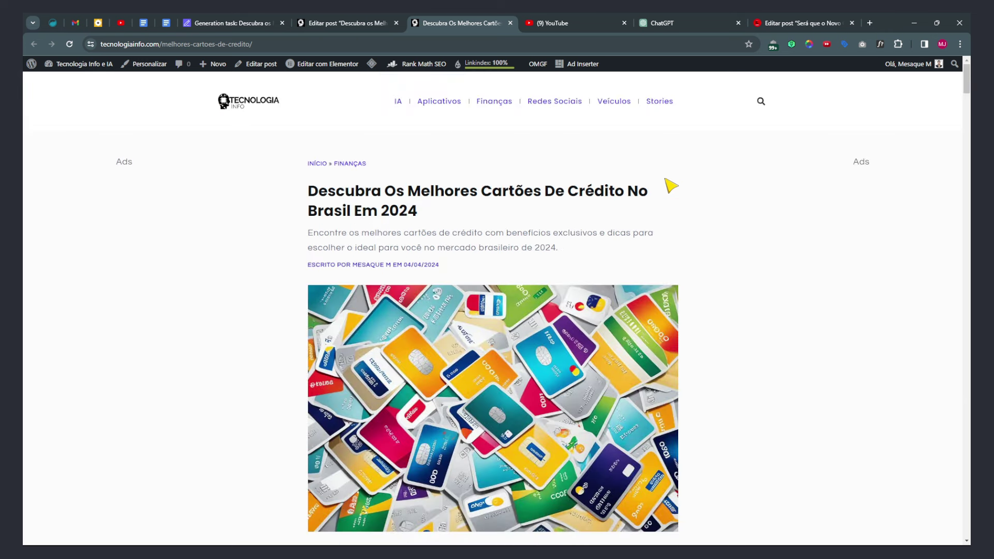
# Return to SEOWriting.AI's dashboard, look over its creation tools and open the 1-Click Blog Post generator
pyautogui.hotkey('ctrl', 'shift', 'Tab')
pyautogui.hotkey('ctrl', 'shift', 'Tab')
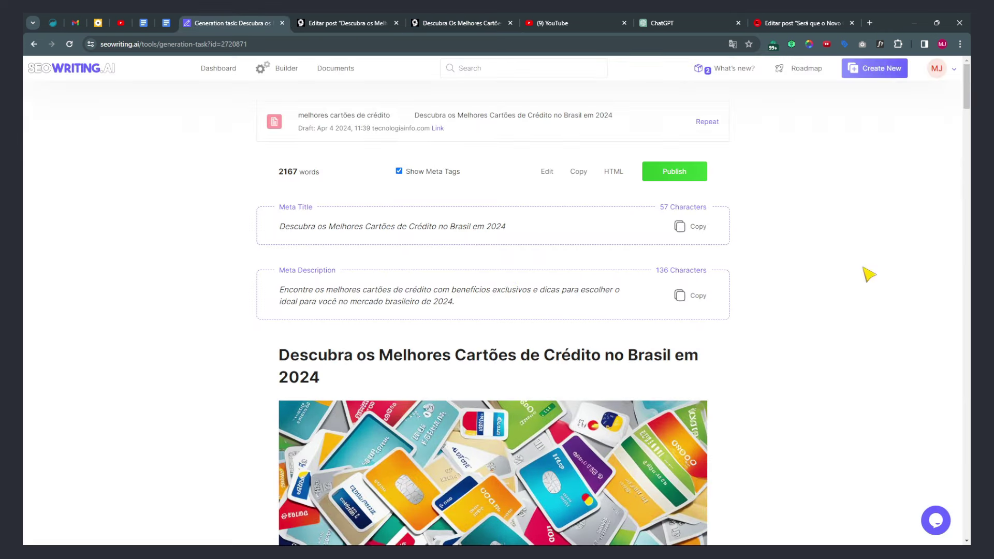
pyautogui.click(218, 68)
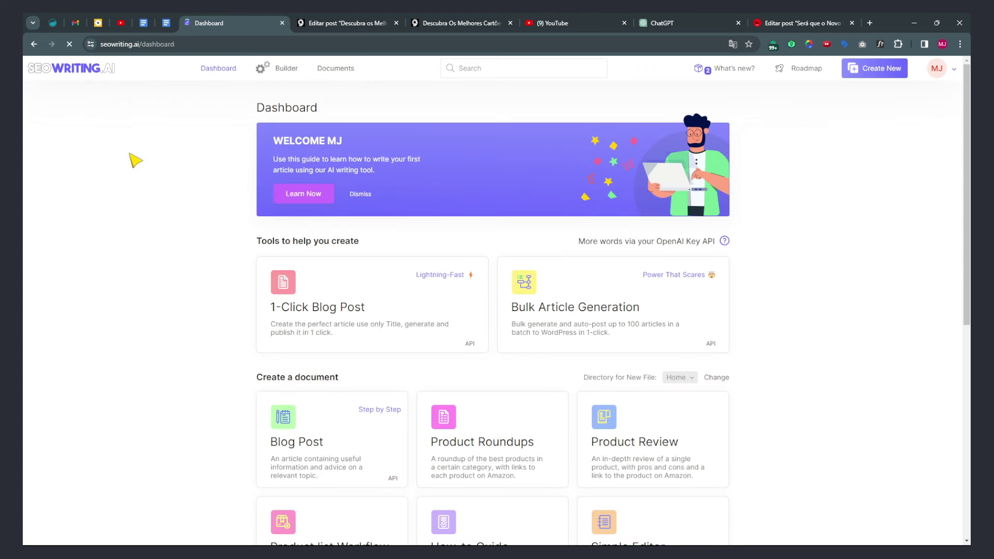
pyautogui.click(581, 304)
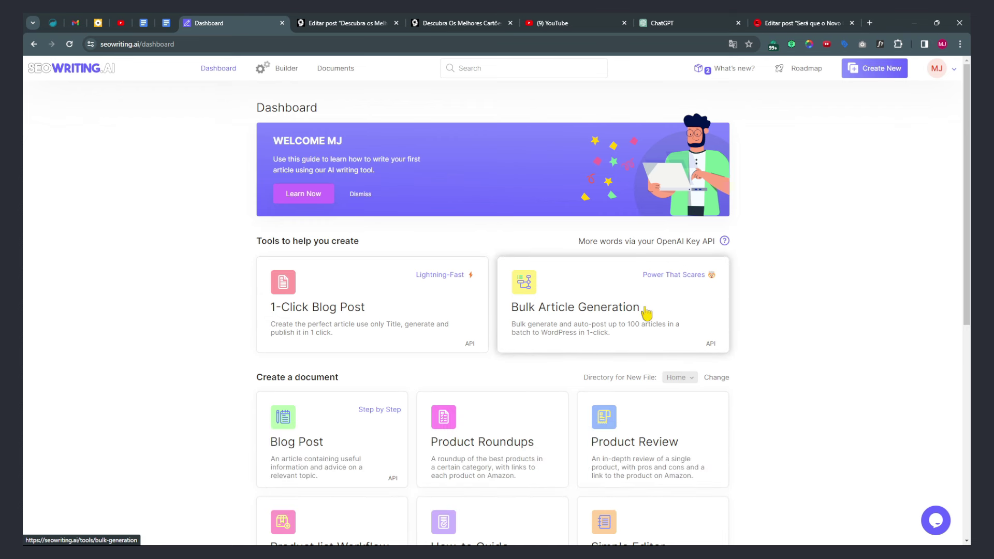
pyautogui.scroll(-5, 709, 312)
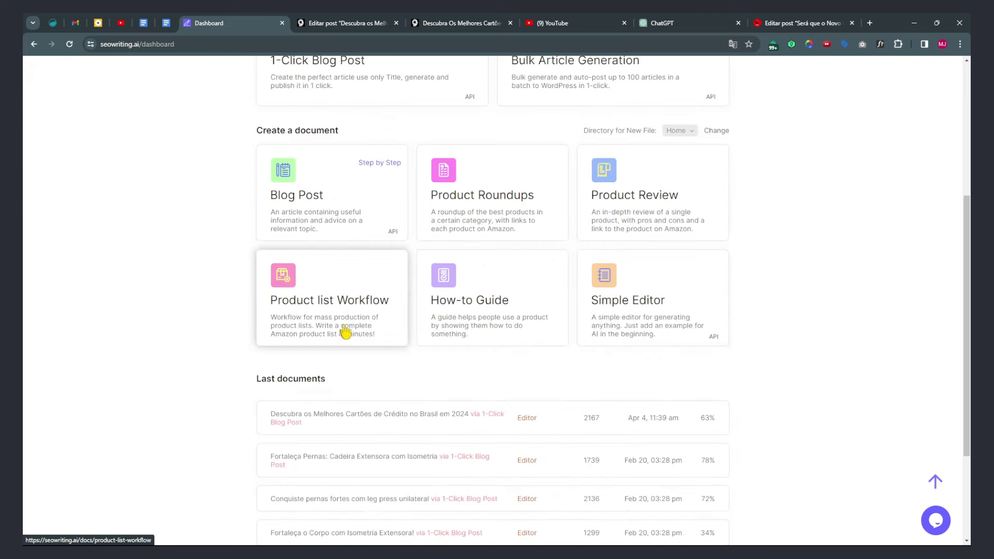
pyautogui.scroll(5, 888, 449)
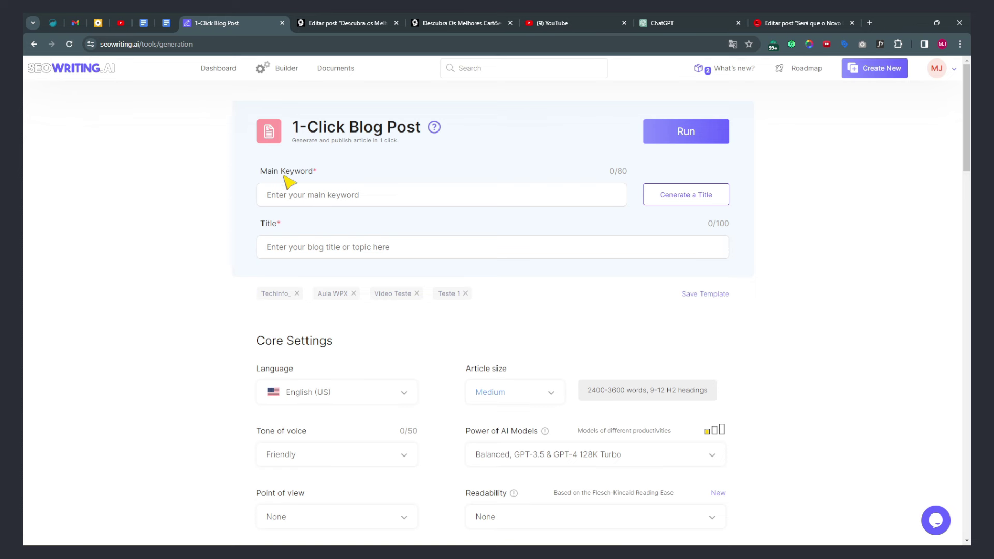
pyautogui.moveTo(260, 174)
pyautogui.mouseDown()
pyautogui.moveTo(321, 174)
pyautogui.moveTo(266, 179)
pyautogui.mouseUp()
# Search Google for "energia solar" in a new browser tab
pyautogui.click(444, 25)
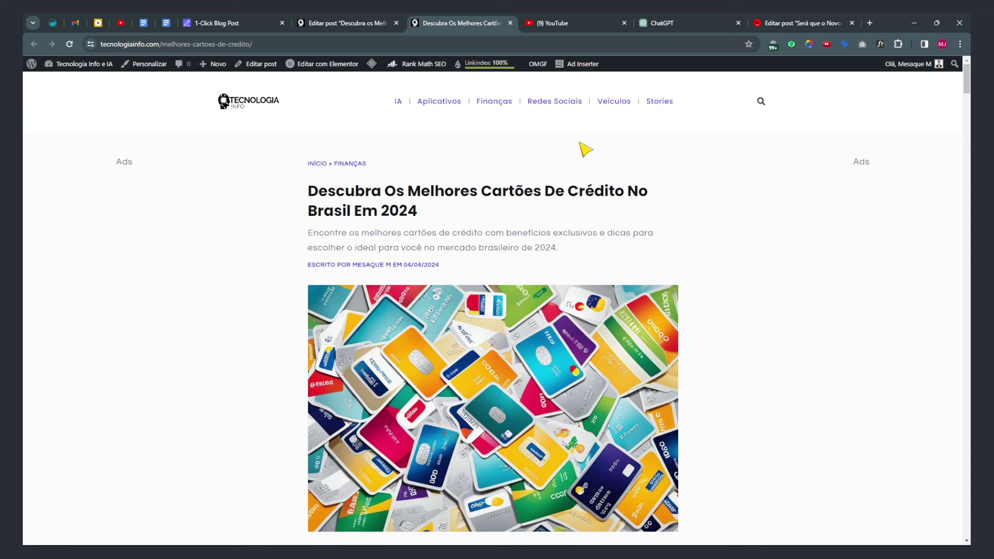
pyautogui.click(871, 24)
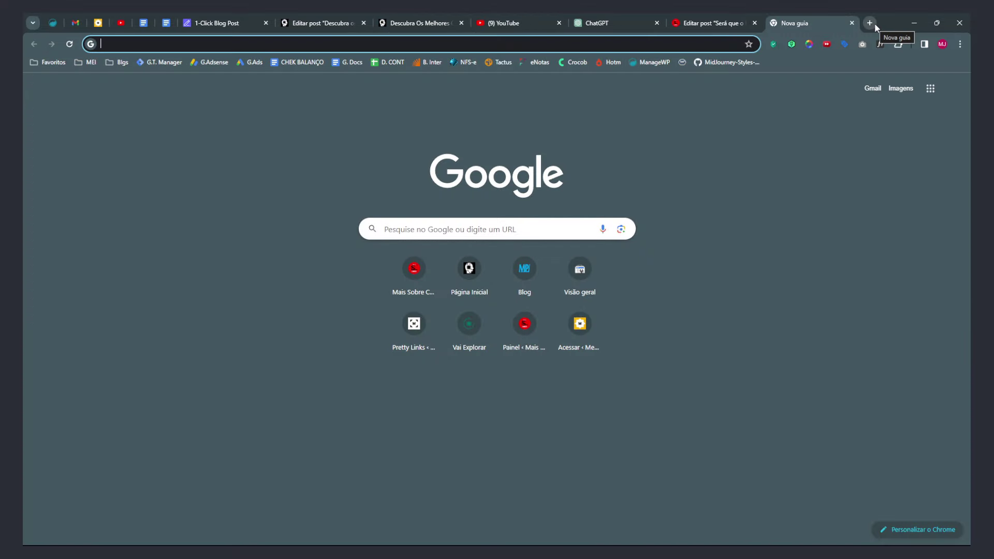
pyautogui.write('energio')
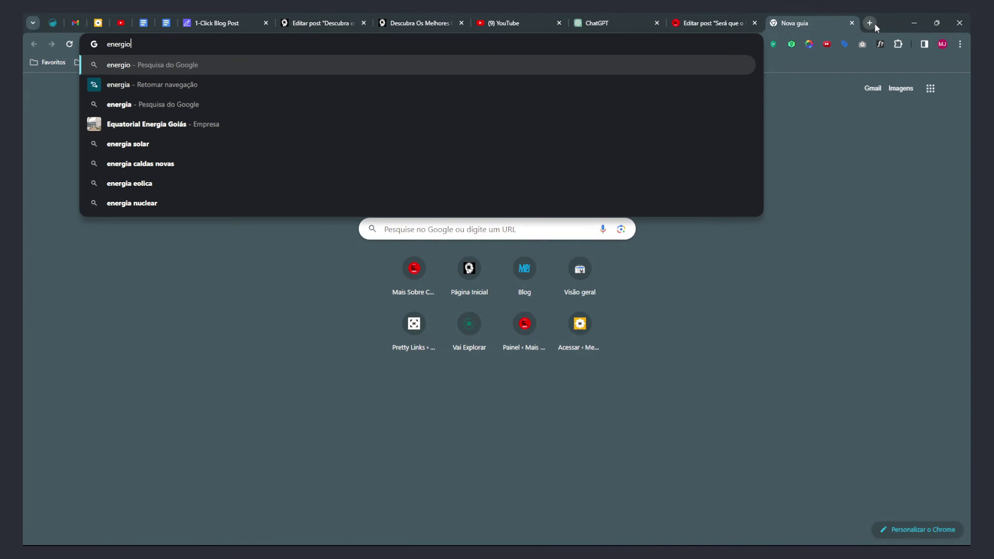
pyautogui.press('BackSpace')
pyautogui.write('a solar')
pyautogui.press('Return')
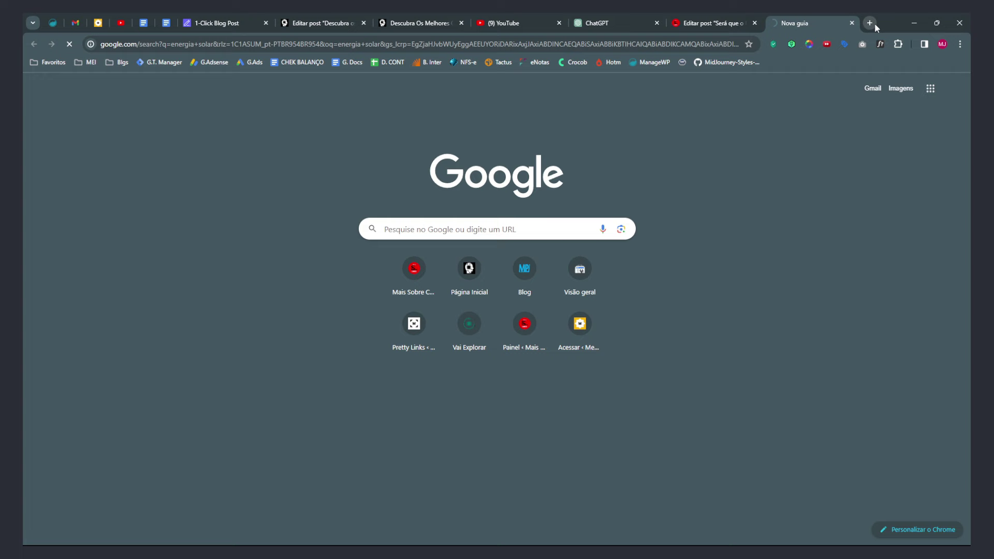
# Find the related searches in the Google results and copy the phrase "energia solar como funciona"
pyautogui.scroll(-15, 575, 231)
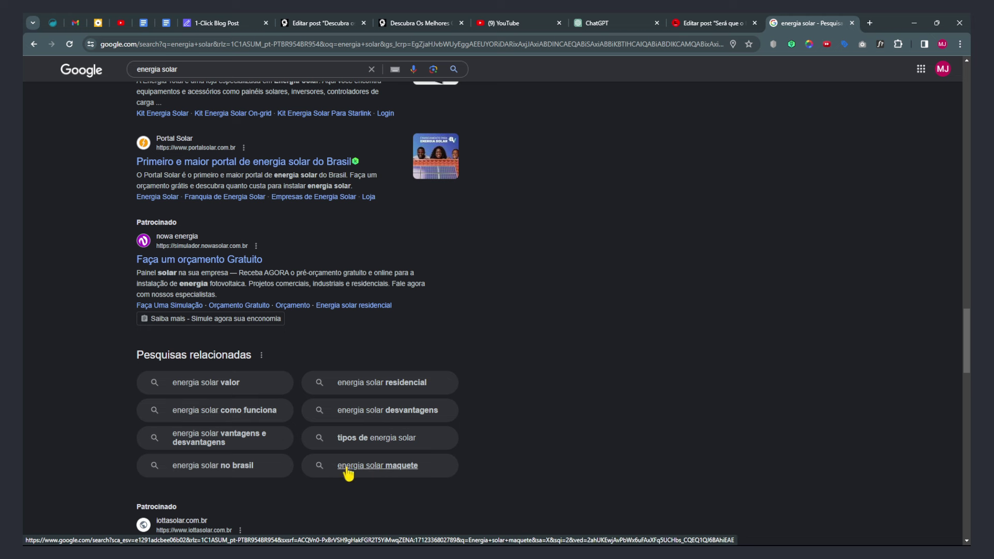
pyautogui.moveTo(483, 475); pyautogui.dragTo(165, 386)
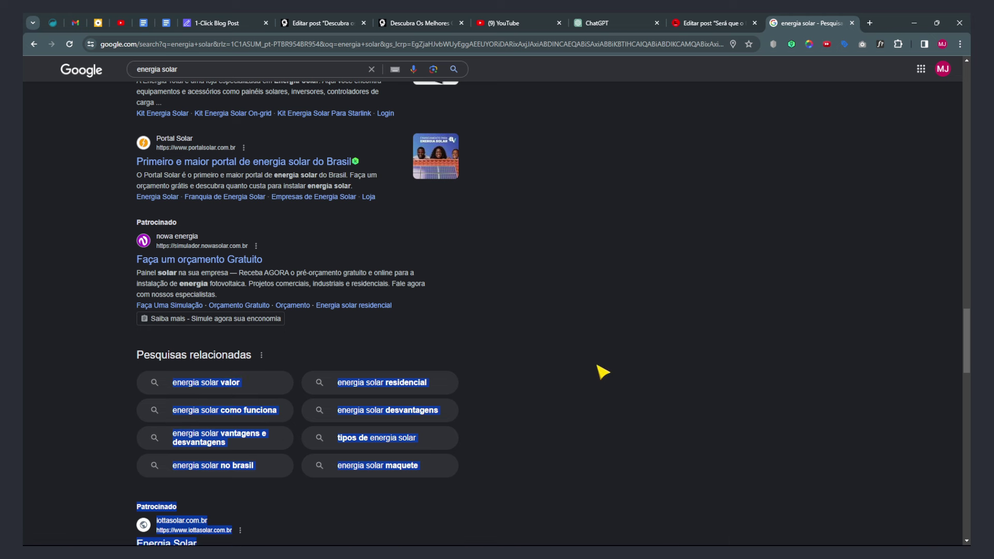
pyautogui.click(448, 318)
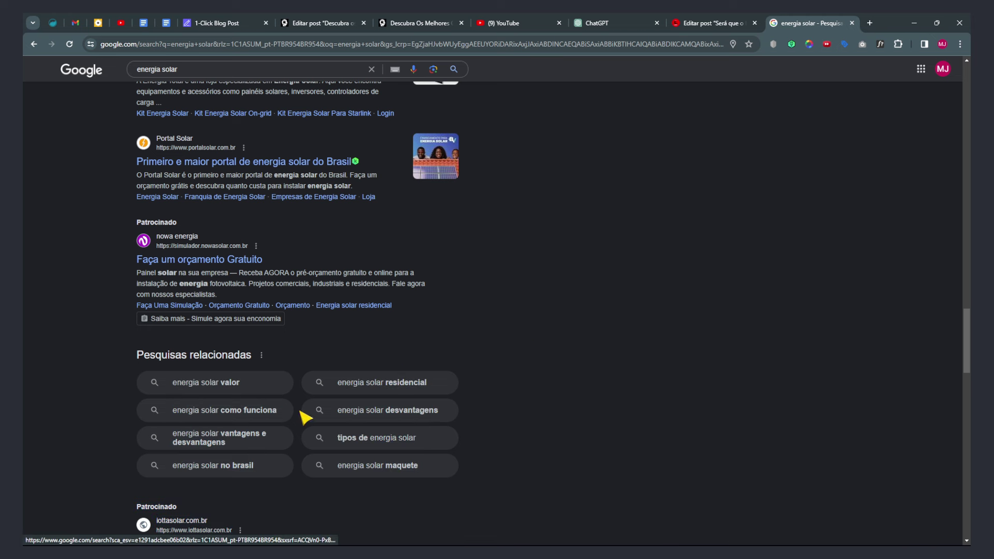
pyautogui.moveTo(228, 418); pyautogui.dragTo(278, 418)
pyautogui.hotkey('ctrl', 'c')
pyautogui.click(688, 318)
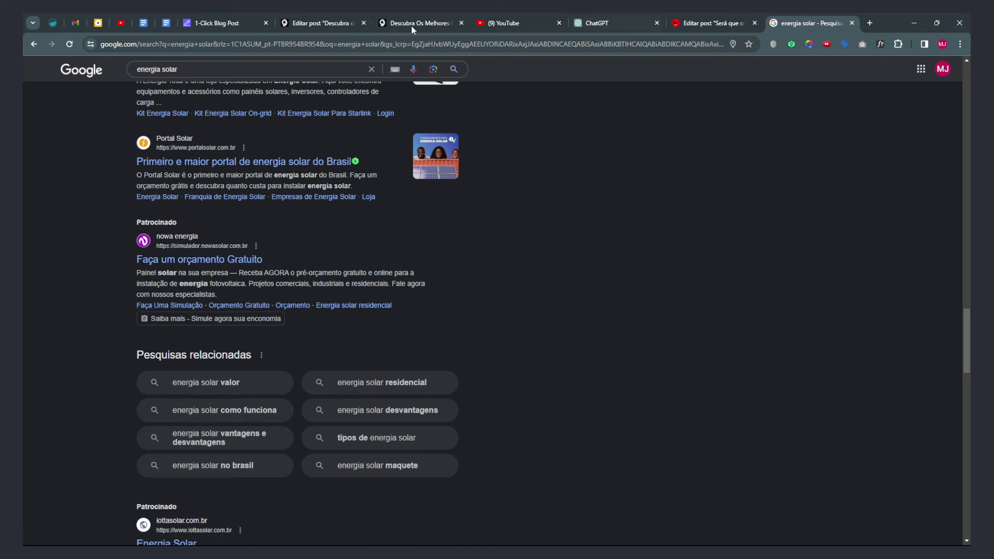
# Return to the 1-Click Blog Post form, enter "energia solar como funciona" as the main keyword and generate a title
pyautogui.moveTo(231, 21); pyautogui.dragTo(762, 14)
pyautogui.click(389, 194)
pyautogui.hotkey('ctrl', 'v')
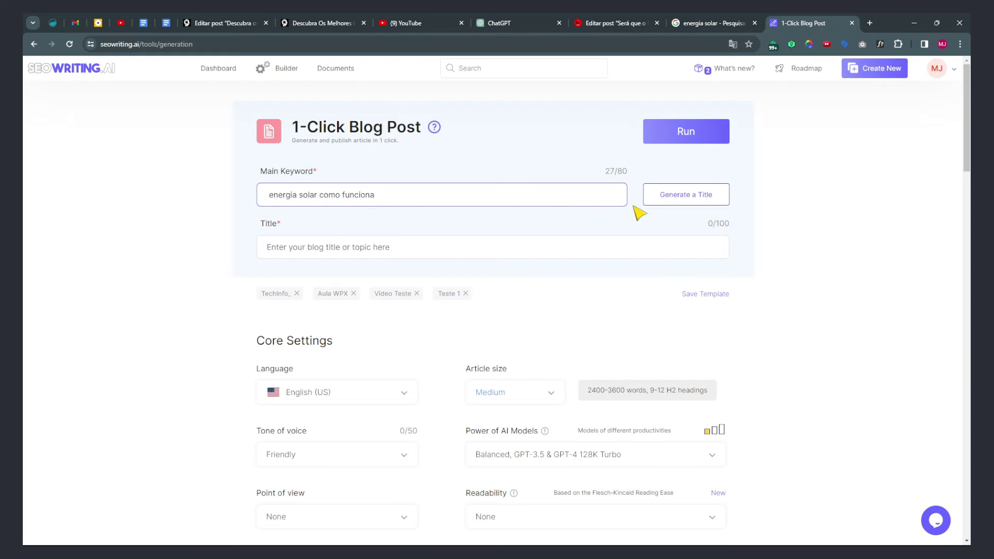
pyautogui.click(682, 200)
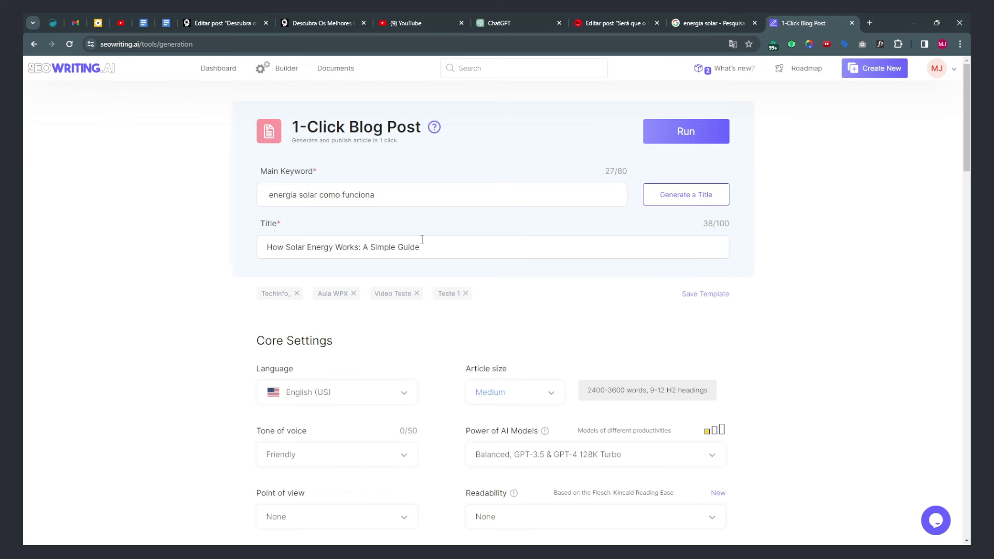
pyautogui.scroll(-3, 317, 277)
pyautogui.click(311, 249)
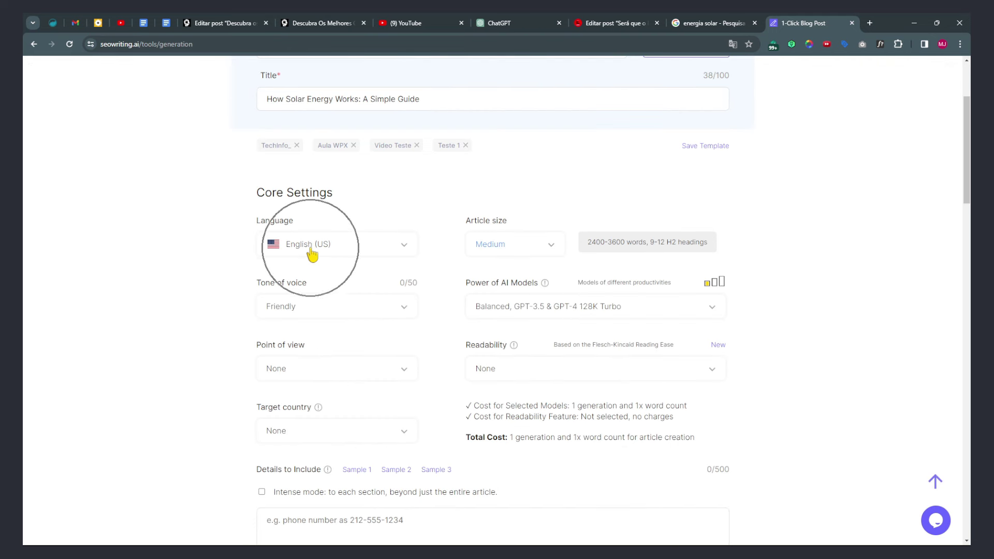
pyautogui.scroll(3, 321, 296)
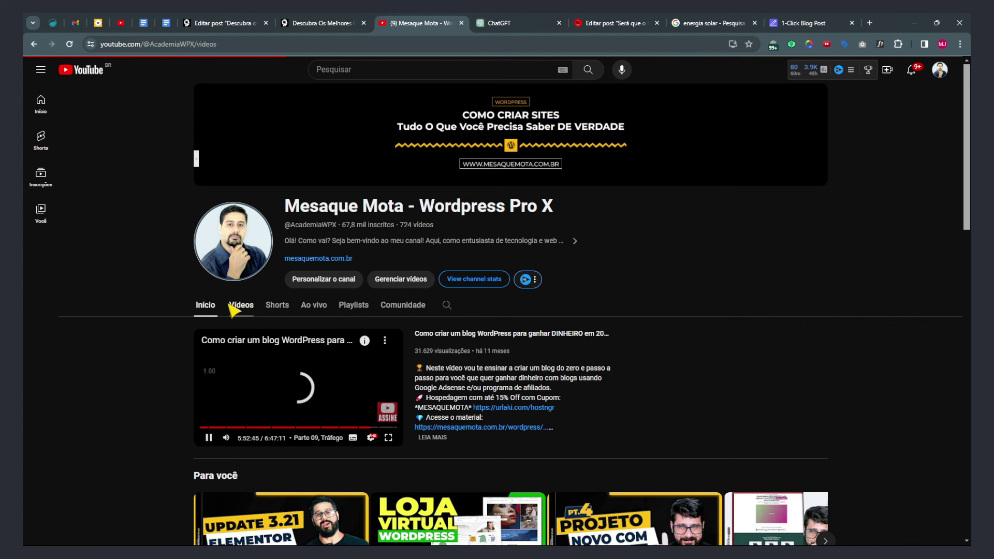
# Search the WordPress channel on YouTube for "seowriting" to find the earlier video about the tool
pyautogui.click(240, 306)
pyautogui.click(452, 313)
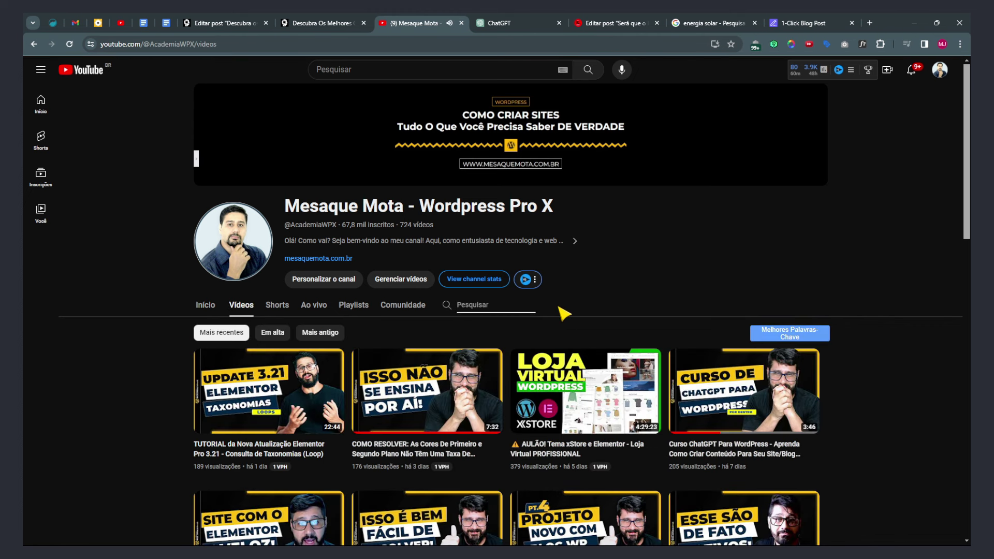
pyautogui.write('seowriting')
pyautogui.press('Return')
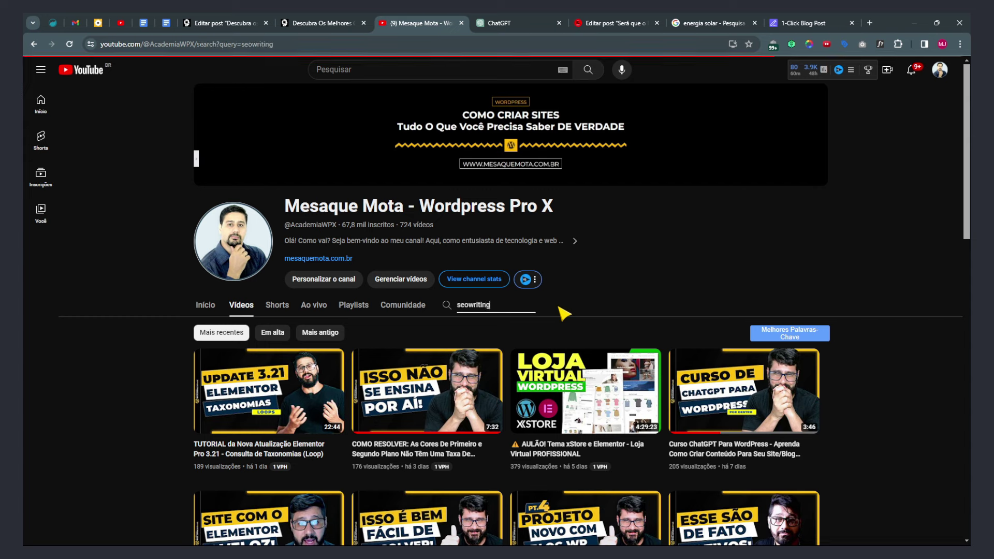
pyautogui.moveTo(512, 356)
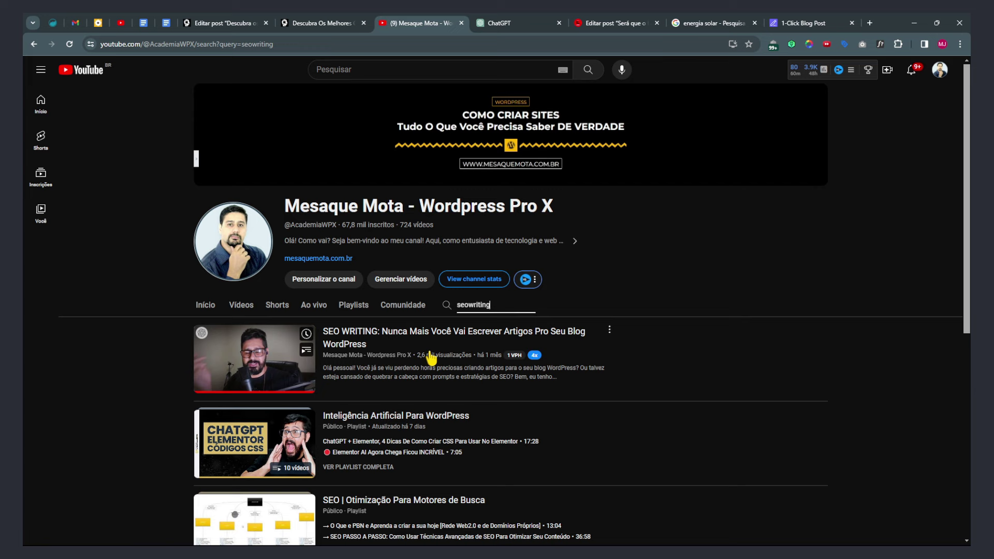
pyautogui.hotkey('ctrl', '9')
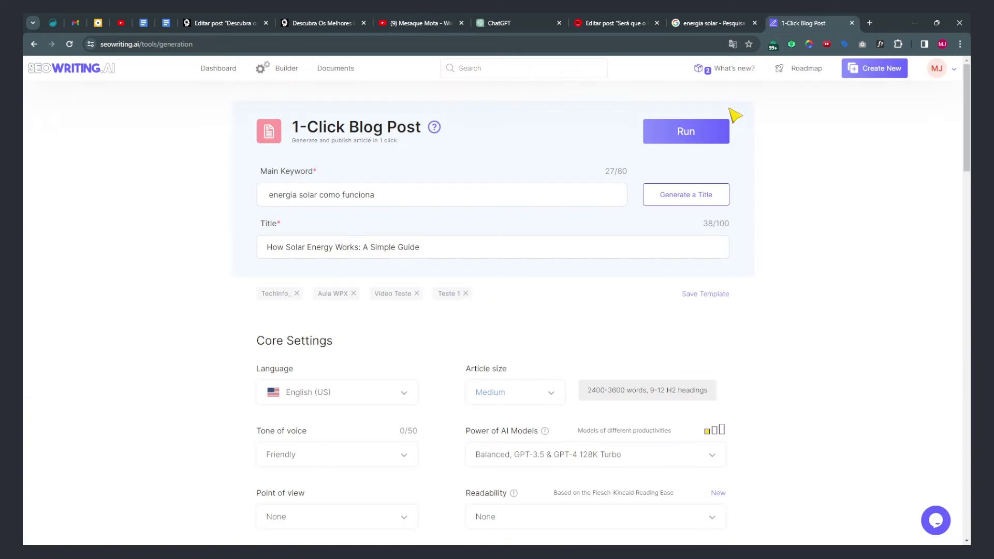
pyautogui.scroll(-4, 430, 279)
pyautogui.scroll(-20, 369, 254)
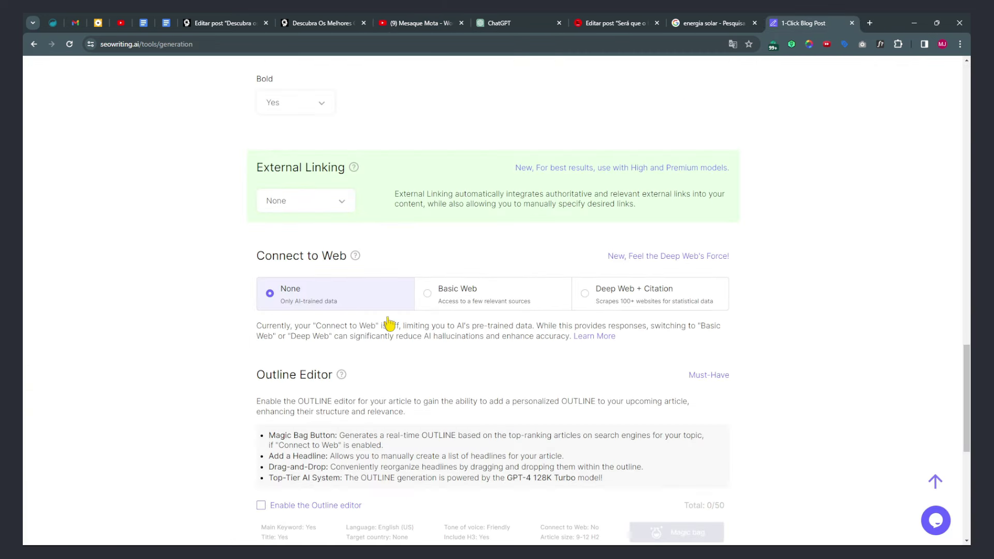
pyautogui.scroll(1, 324, 366)
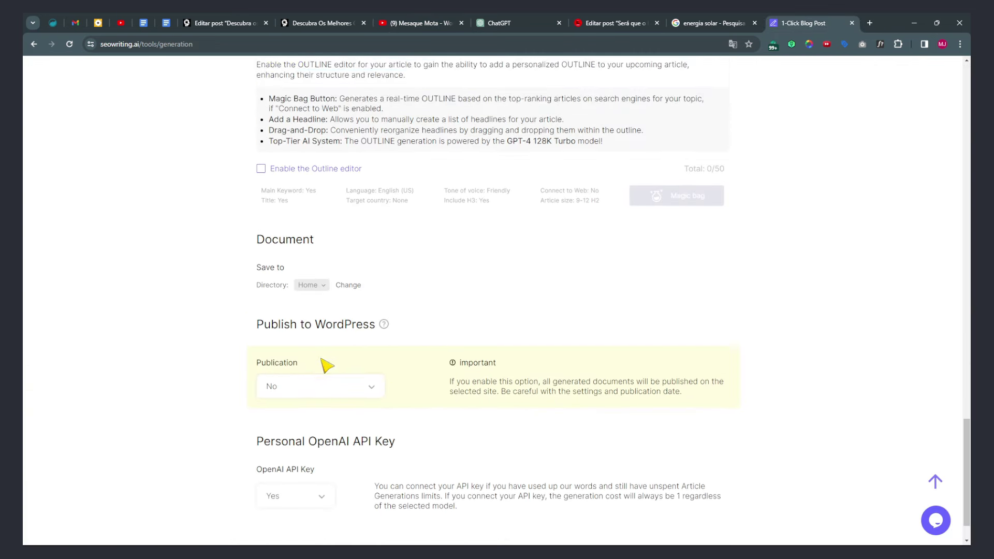
pyautogui.scroll(-1, 311, 357)
pyautogui.click(302, 339)
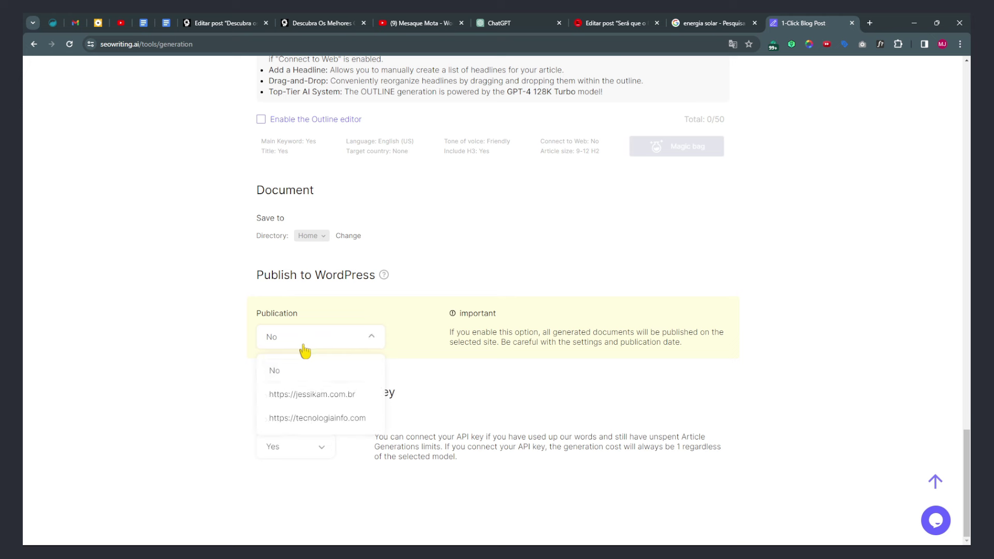
pyautogui.click(320, 418)
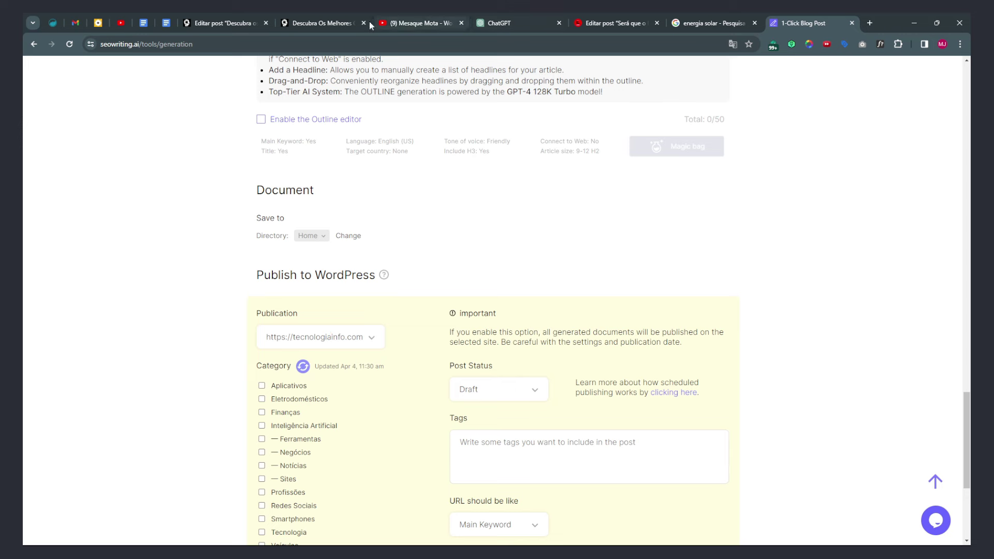
# Check the site's connection in the SEOWriting plugin settings of the WordPress admin, and return to the 1-Click Blog Post form
pyautogui.click(223, 23)
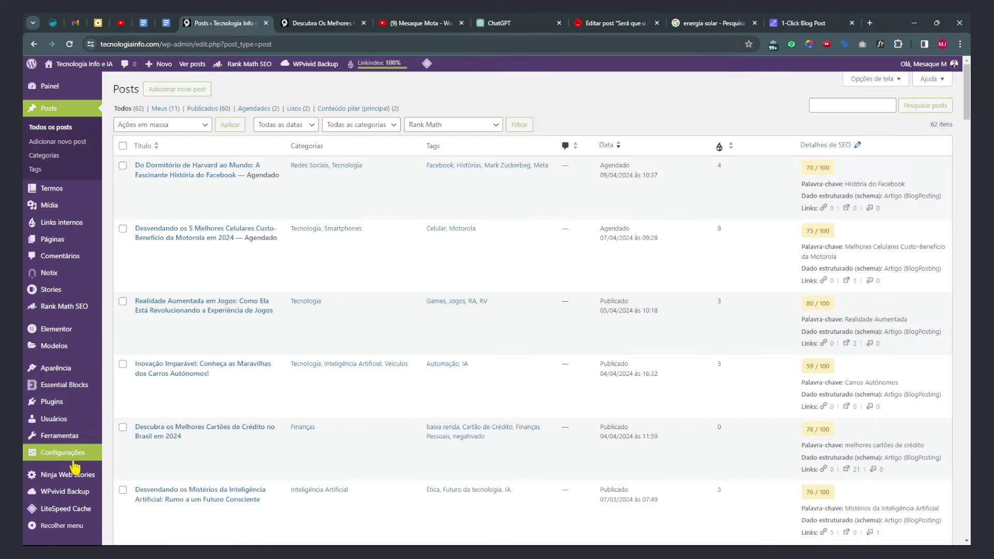
pyautogui.moveTo(70, 454)
pyautogui.click(140, 513)
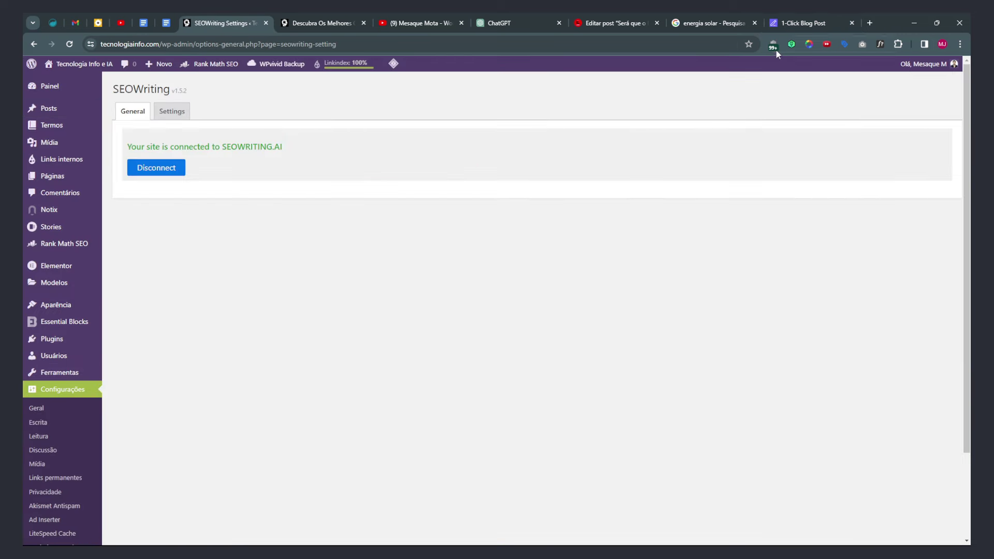
pyautogui.click(818, 23)
pyautogui.click(213, 22)
pyautogui.click(815, 23)
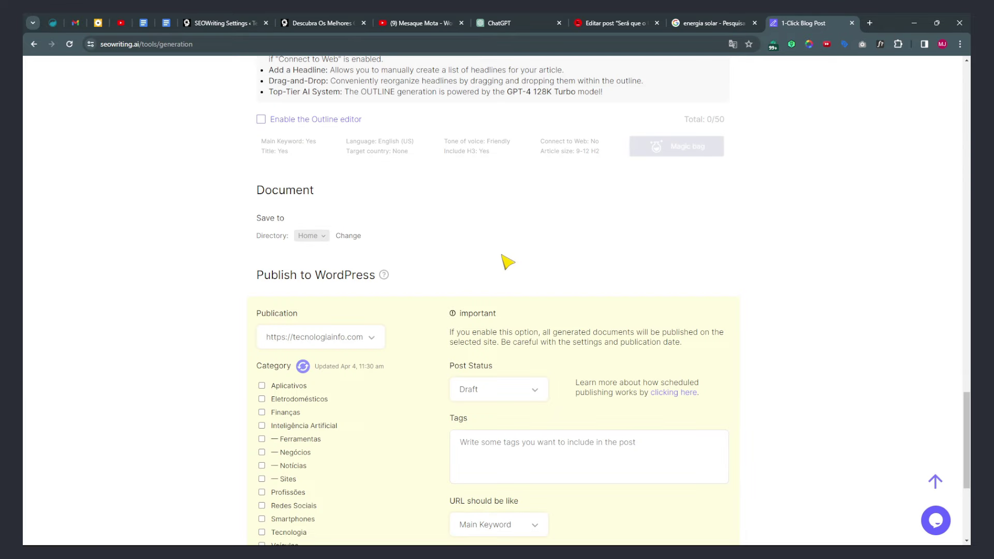
# Apply the saved TechInfo_ template and generate a new title for the main keyword
pyautogui.scroll(-2, 353, 275)
pyautogui.scroll(20, 207, 321)
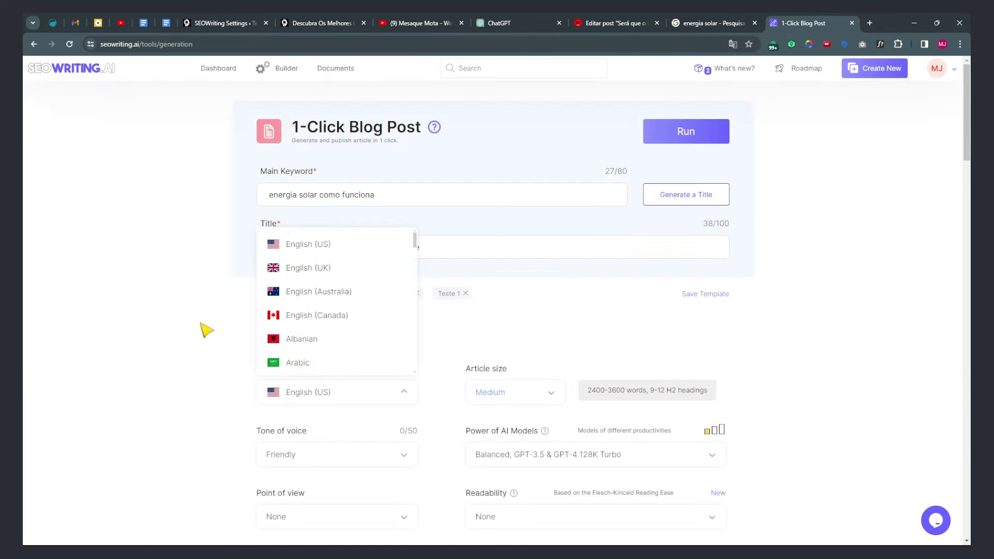
pyautogui.click(273, 296)
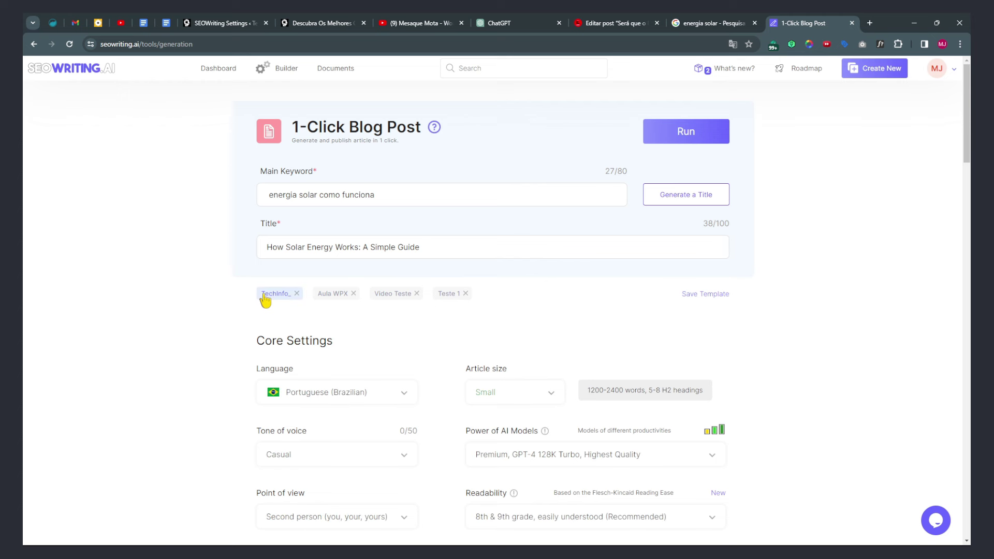
pyautogui.click(677, 197)
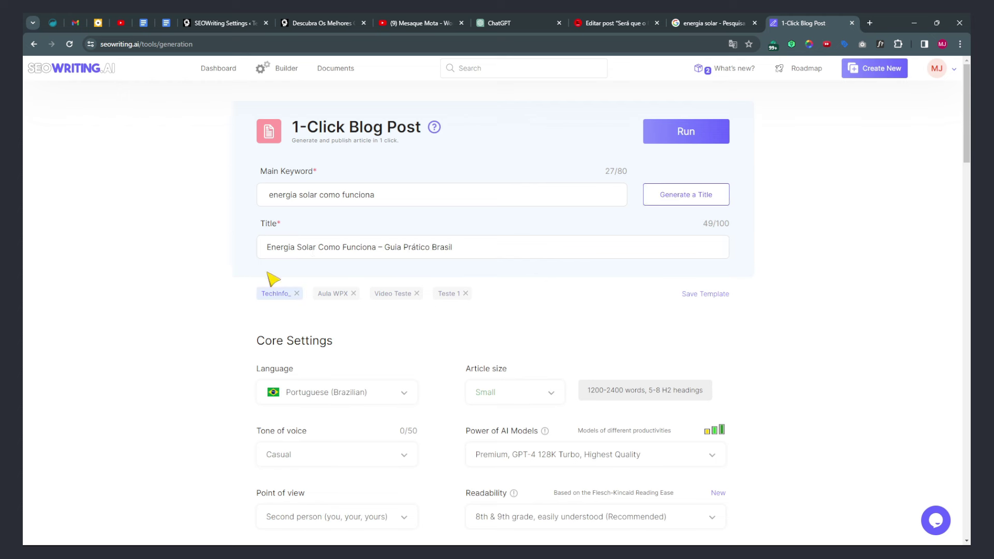
# Replace "Brasil" at the end of the title with "ENTENDA DE UMA VEZ POR TODAS"
pyautogui.doubleClick(442, 247)
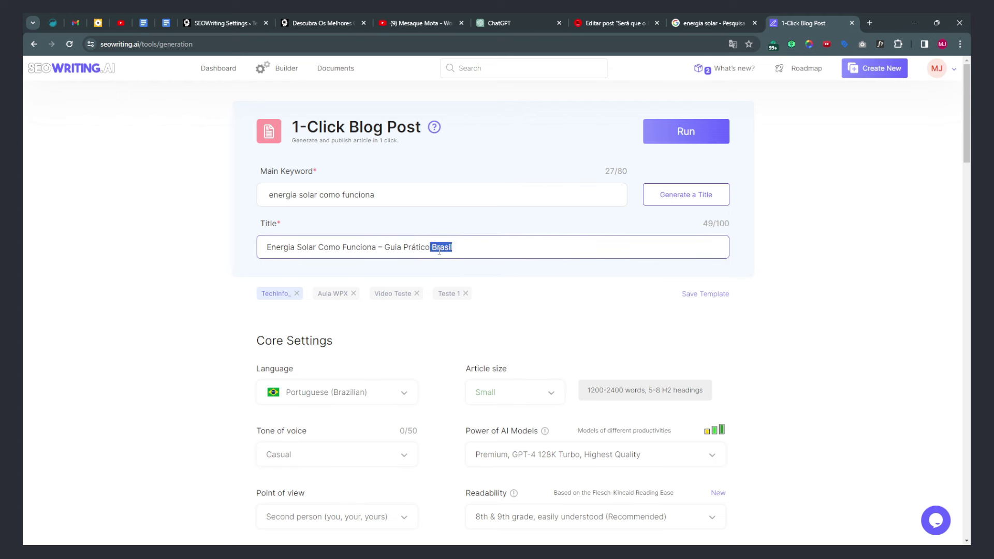
pyautogui.click(439, 247)
pyautogui.press('BackSpace')
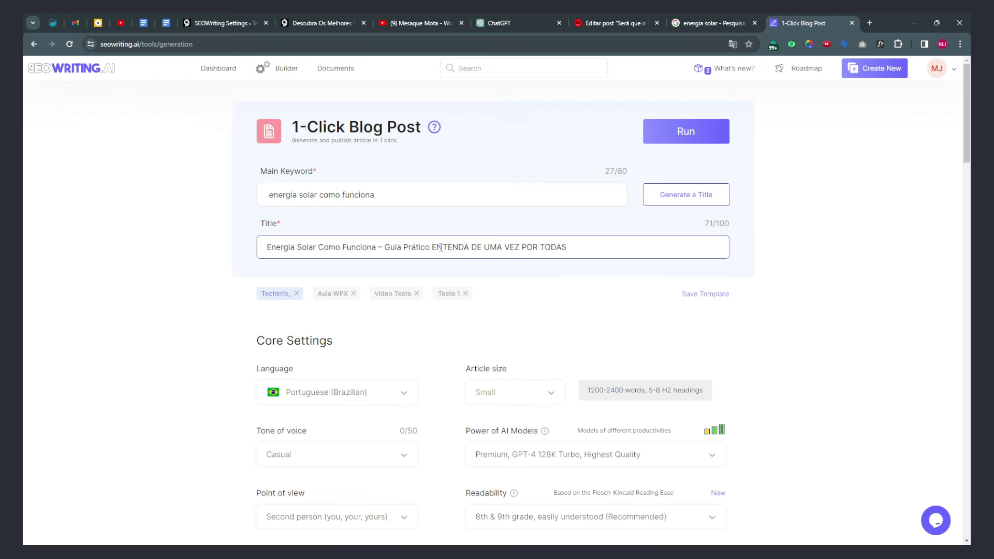
pyautogui.click(669, 331)
pyautogui.tripleClick(717, 228)
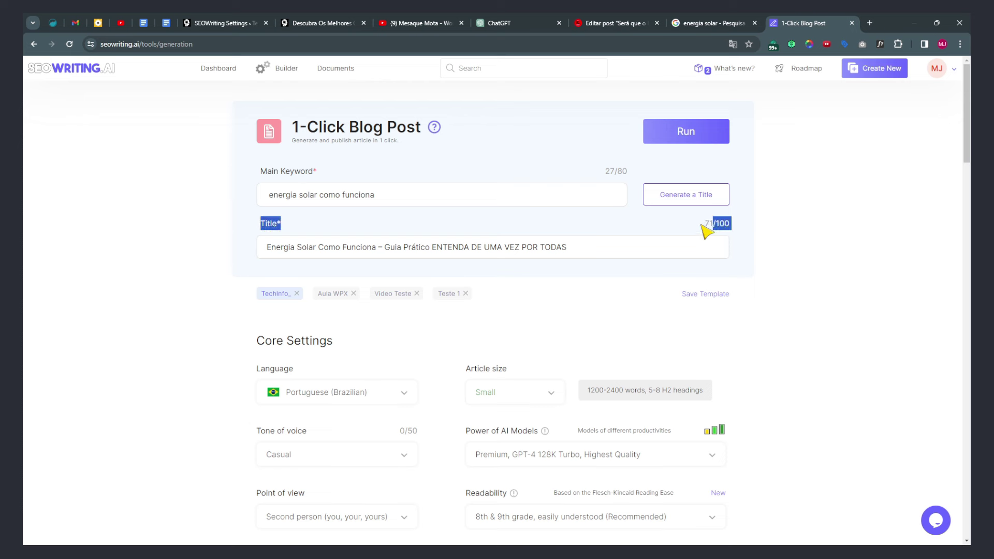
pyautogui.click(812, 277)
# Set the article's tone of voice to Friendly in the Core Settings
pyautogui.scroll(-3, 339, 322)
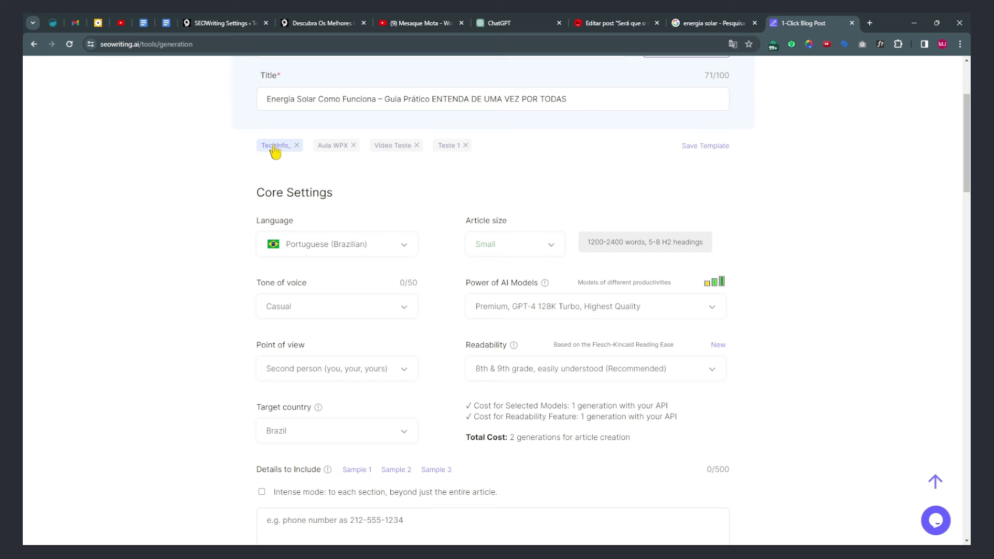
pyautogui.doubleClick(269, 223)
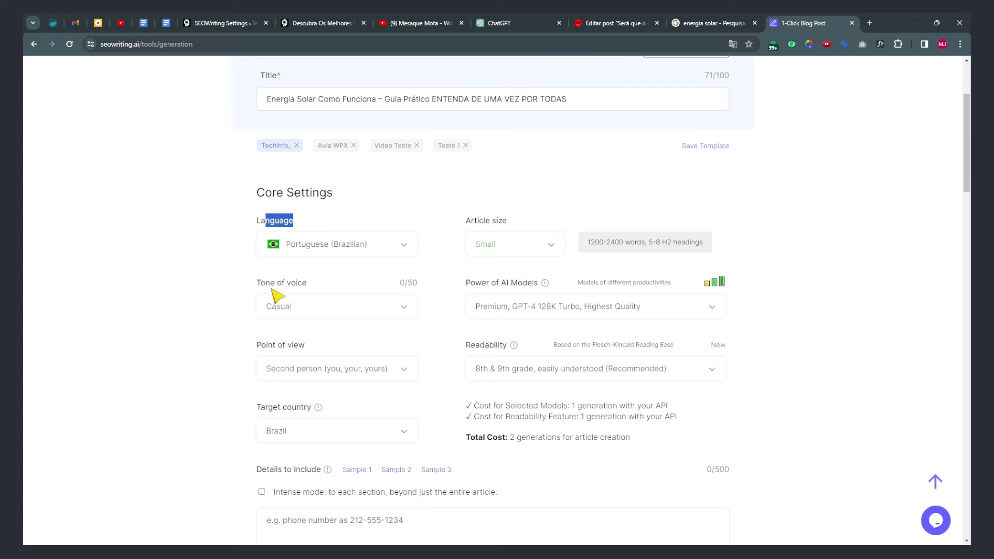
pyautogui.moveTo(257, 284); pyautogui.dragTo(306, 287)
pyautogui.click(300, 309)
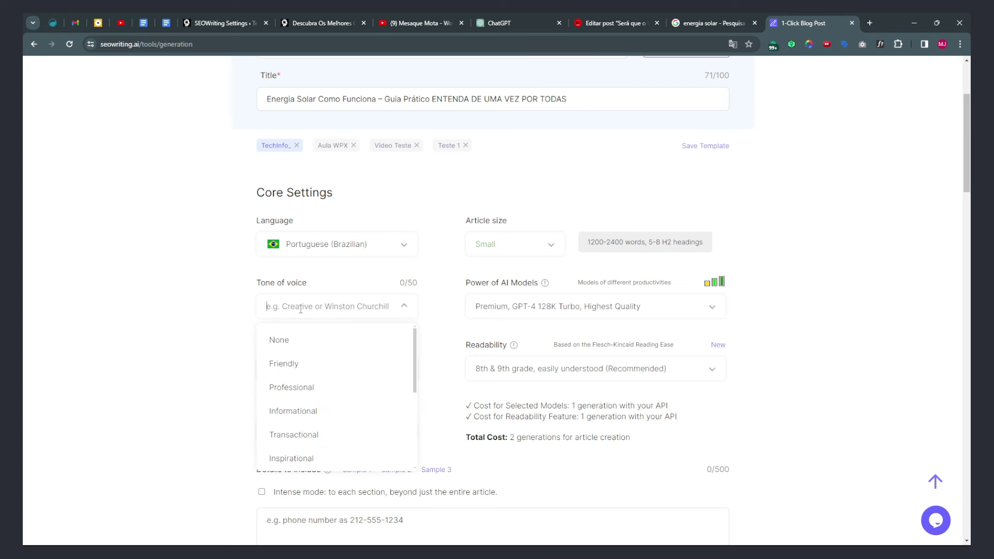
pyautogui.click(299, 375)
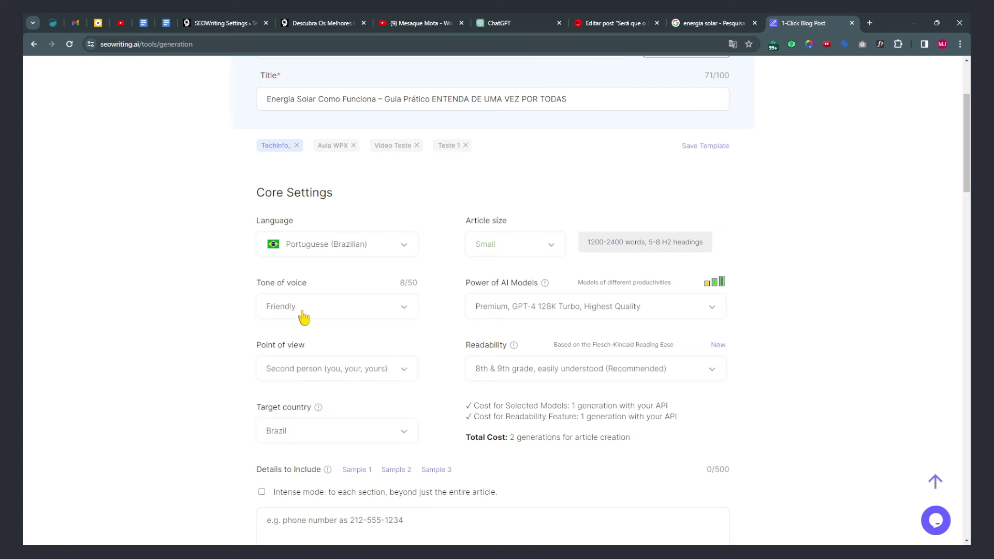
# Look over the available point of view options without changing the selection
pyautogui.scroll(-1, 278, 313)
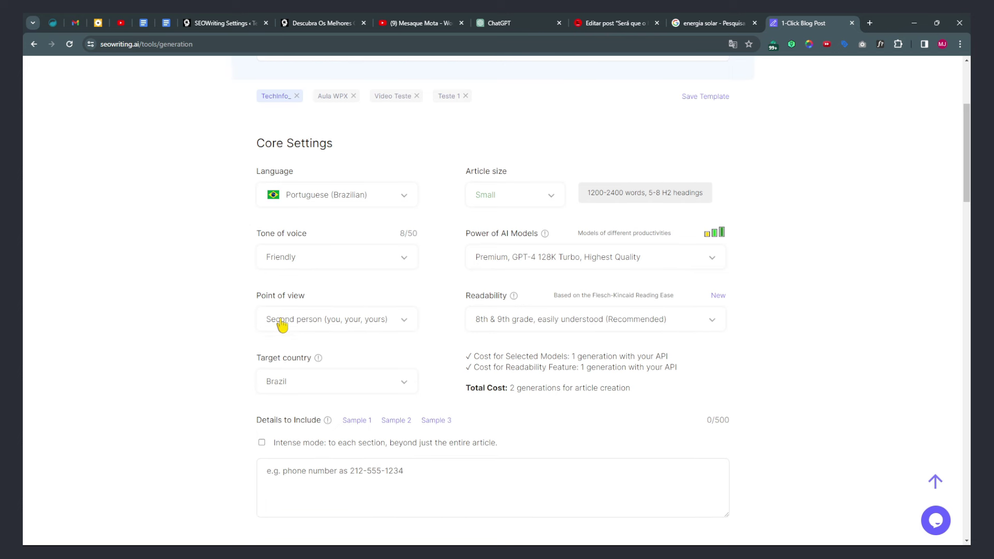
pyautogui.click(282, 325)
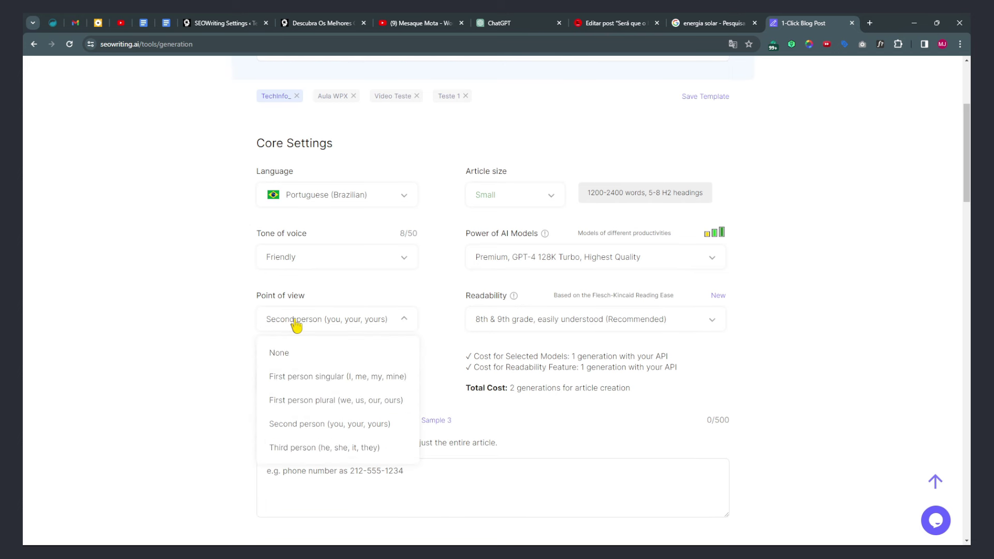
pyautogui.click(232, 323)
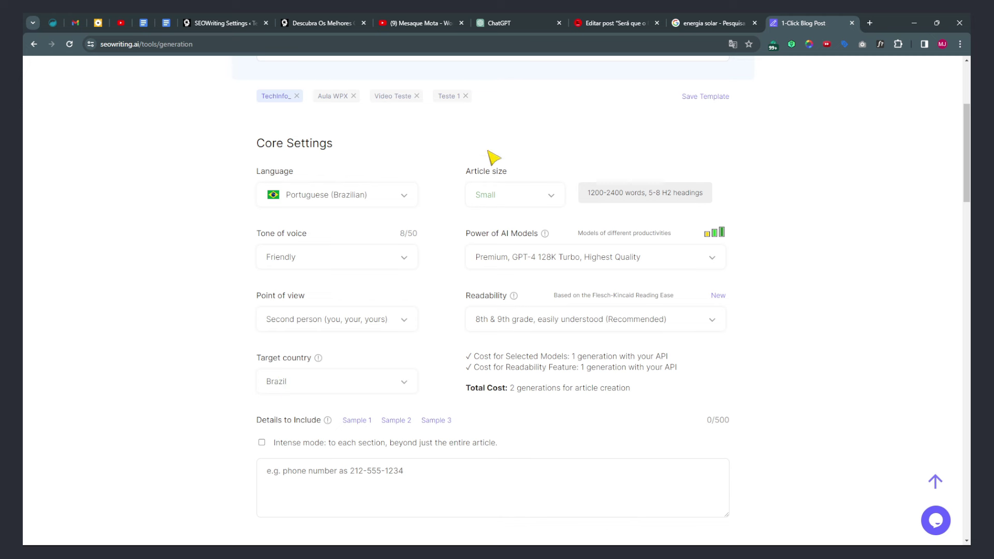
# Compare article lengths and heading ranges by trying the Large and X-Small sizes, and set the article size back to Small
pyautogui.moveTo(466, 172); pyautogui.dragTo(518, 178)
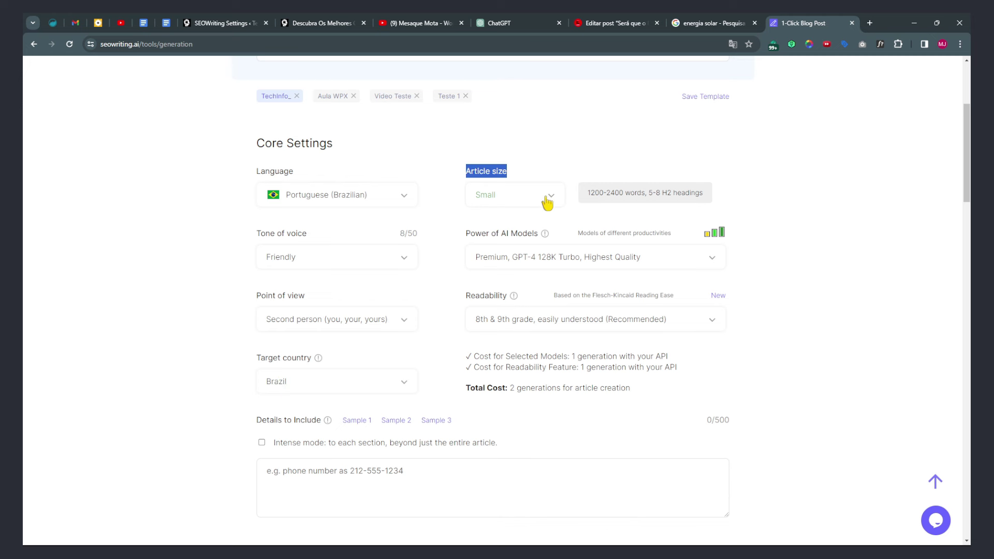
pyautogui.moveTo(588, 194); pyautogui.dragTo(616, 196)
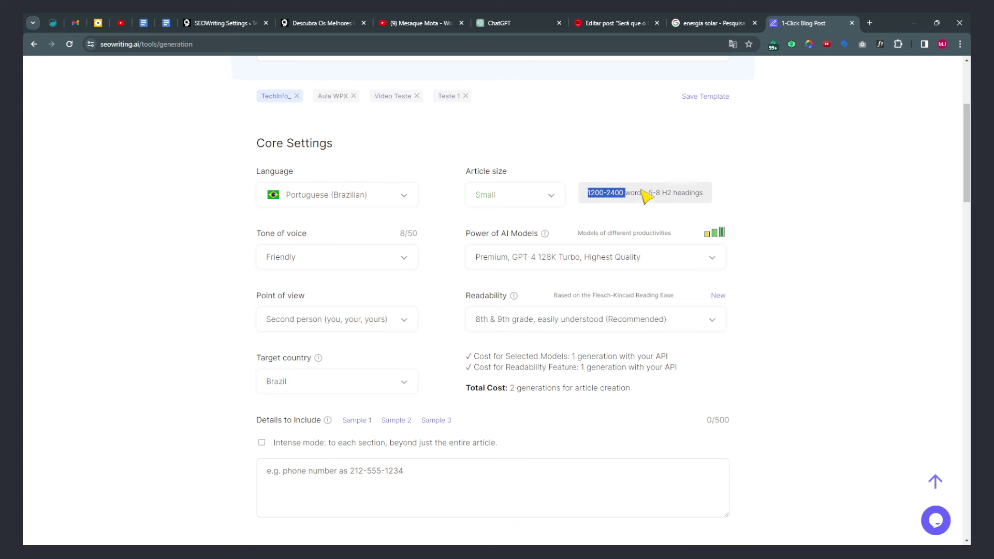
pyautogui.moveTo(649, 196); pyautogui.dragTo(702, 196)
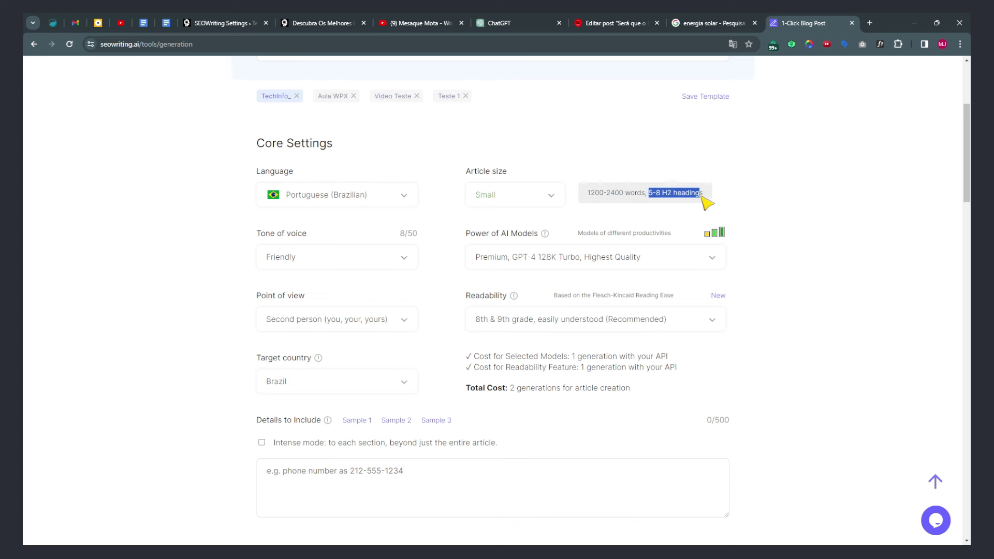
pyautogui.click(492, 195)
pyautogui.click(492, 300)
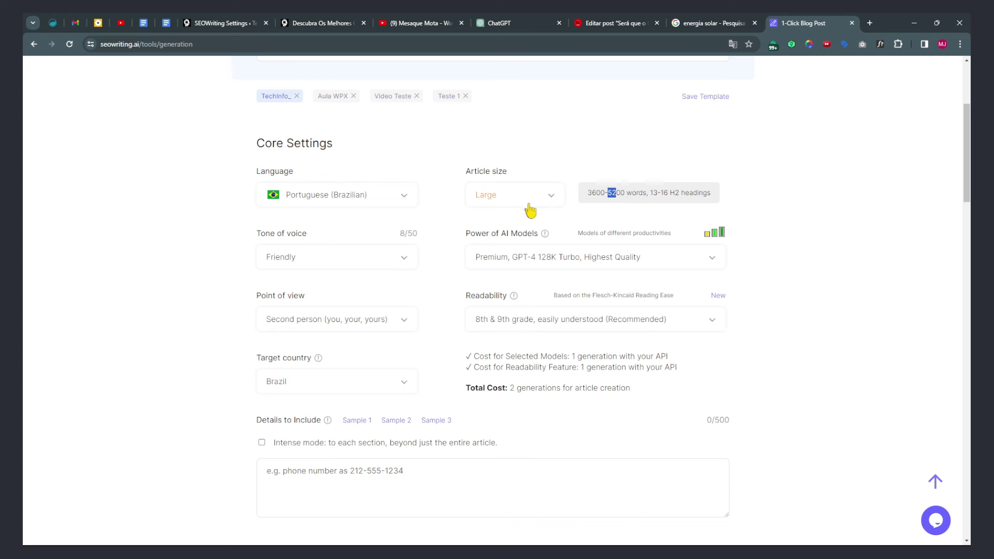
pyautogui.click(488, 195)
pyautogui.click(496, 229)
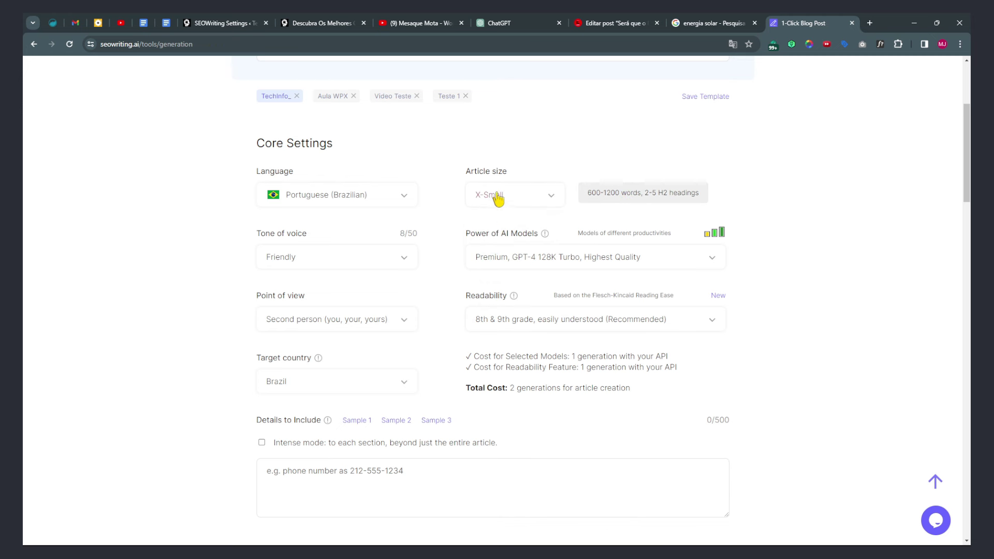
pyautogui.moveTo(606, 196); pyautogui.dragTo(618, 196)
pyautogui.click(515, 195)
pyautogui.click(497, 252)
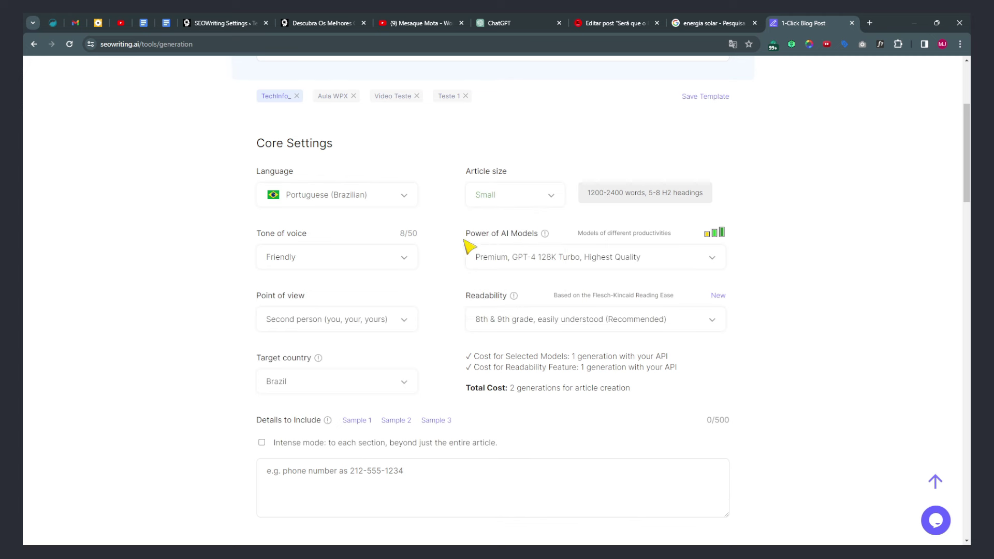
# Review the Power of AI Models setting and its model productivity indicator in the Core Settings
pyautogui.moveTo(466, 234); pyautogui.dragTo(536, 237)
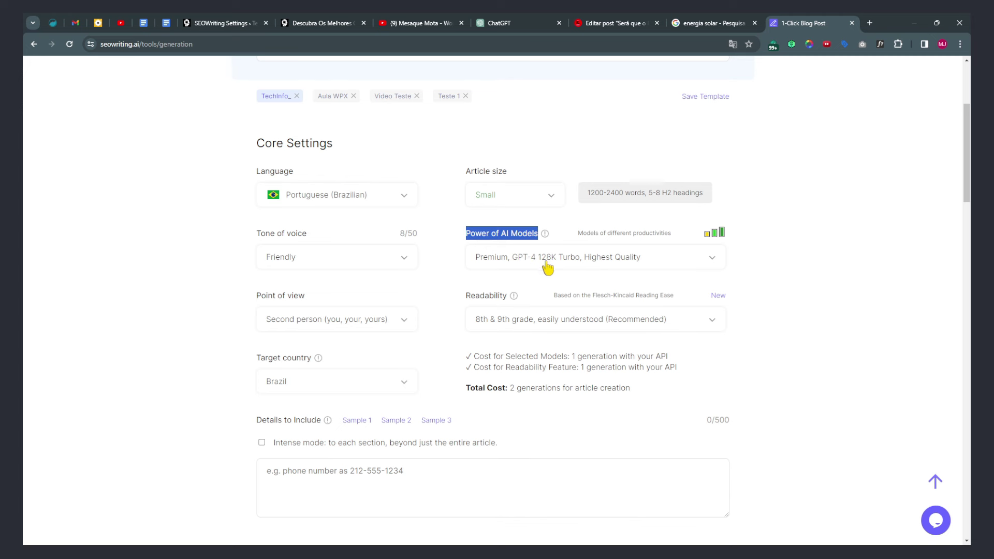
pyautogui.click(723, 231)
pyautogui.moveTo(619, 238); pyautogui.dragTo(714, 237)
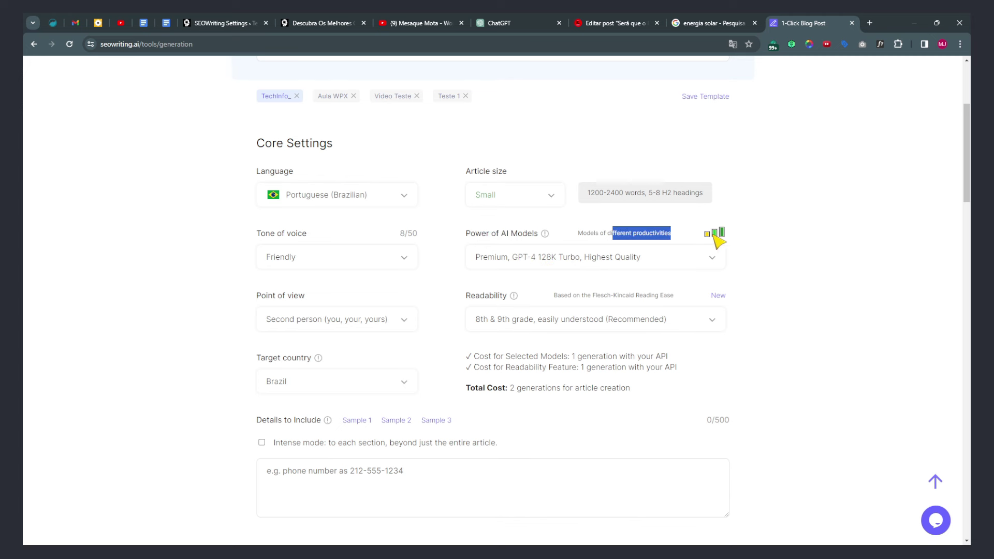
pyautogui.click(746, 239)
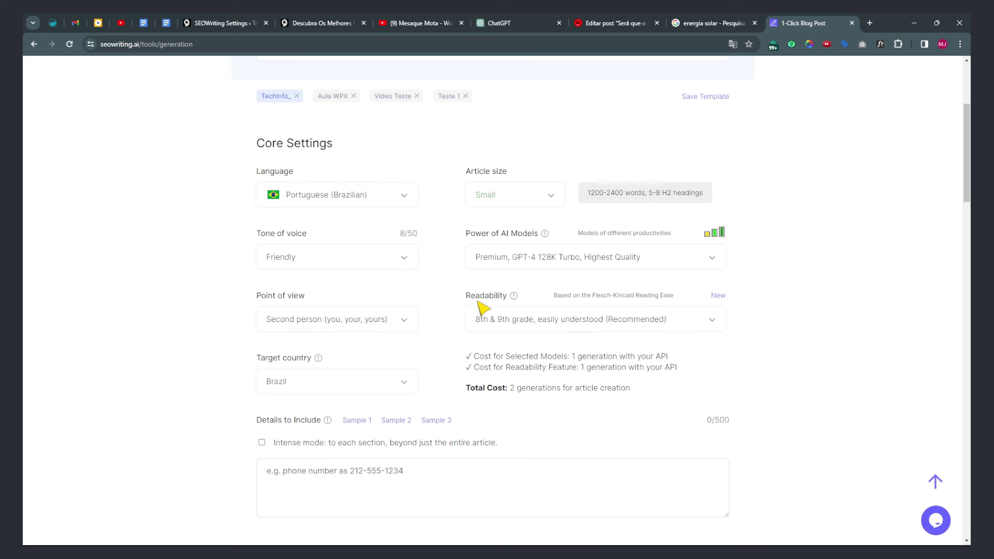
# Open the help article for the Readability setting and translate it into Portuguese
pyautogui.moveTo(469, 301); pyautogui.dragTo(503, 300)
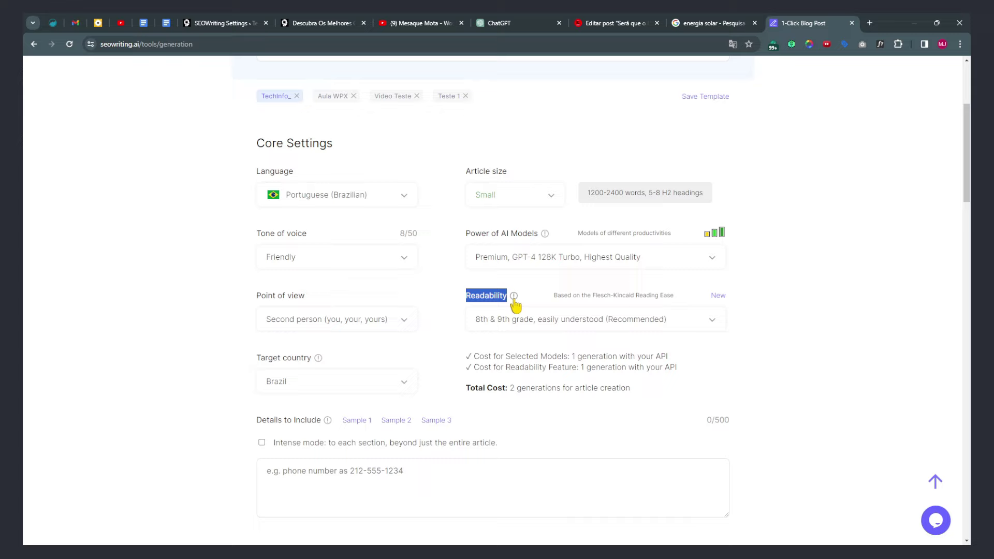
pyautogui.click(514, 299)
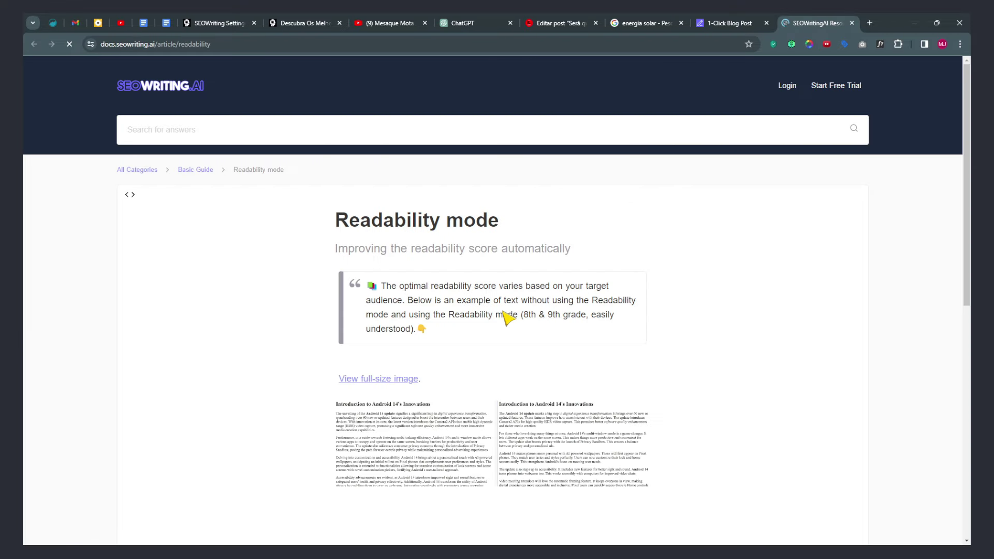
pyautogui.rightClick(494, 295)
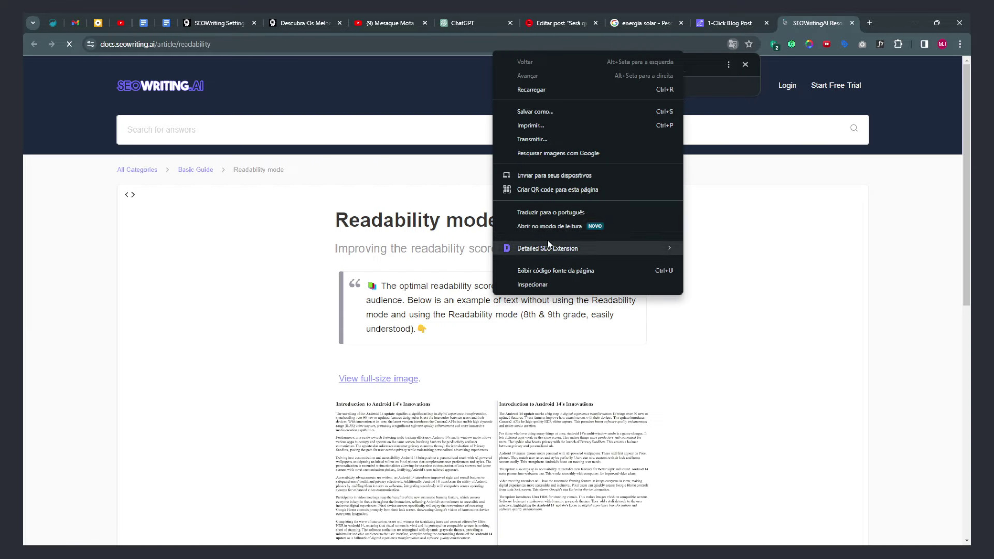
pyautogui.click(550, 213)
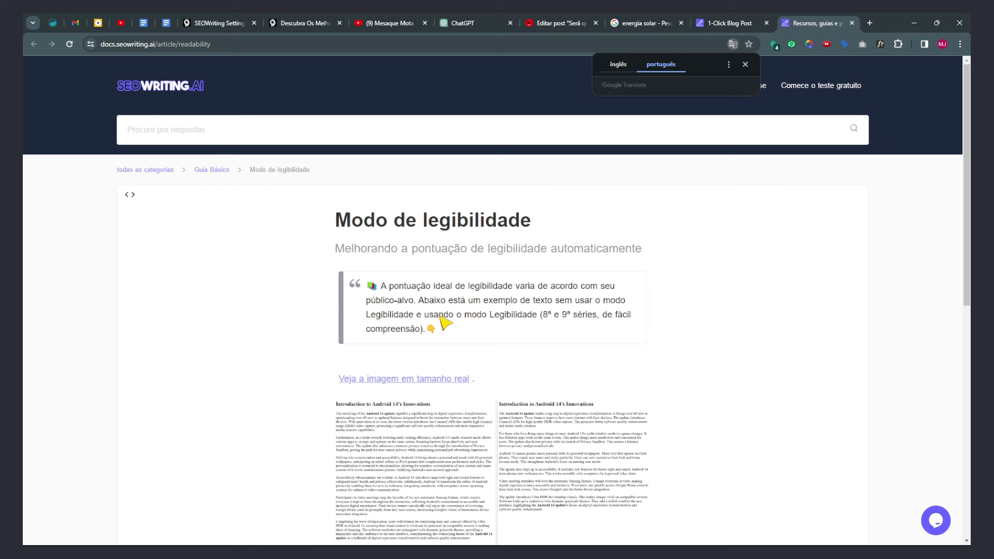
# Examine the article's enlarged comparison of texts with and without Readability mode, restore the normal page zoom, and close the article
pyautogui.scroll(-5, 415, 248)
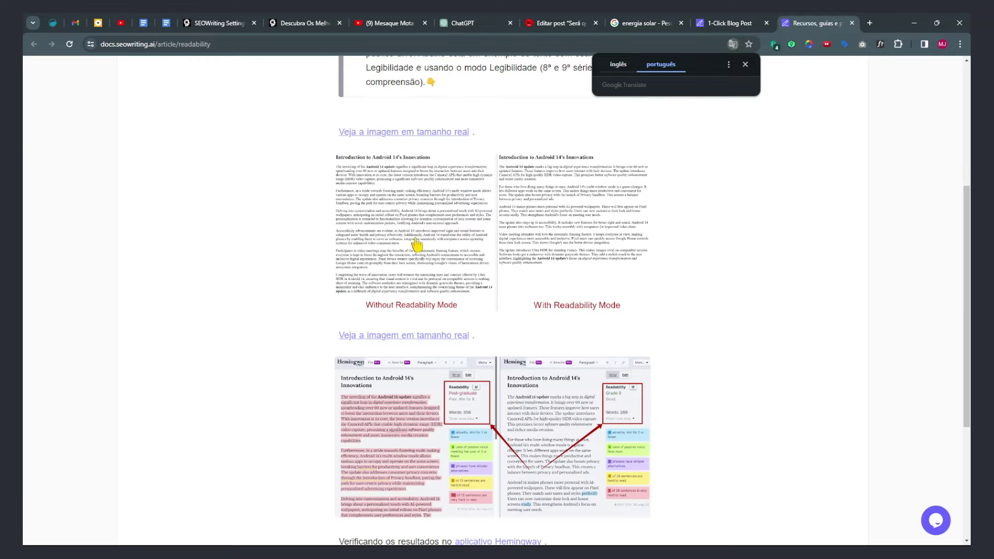
pyautogui.scroll(-3, 597, 297)
pyautogui.scroll(4, 607, 316)
pyautogui.hotkey('ctrl', '+')
pyautogui.hotkey('ctrl', '+')
pyautogui.hotkey('ctrl', '+')
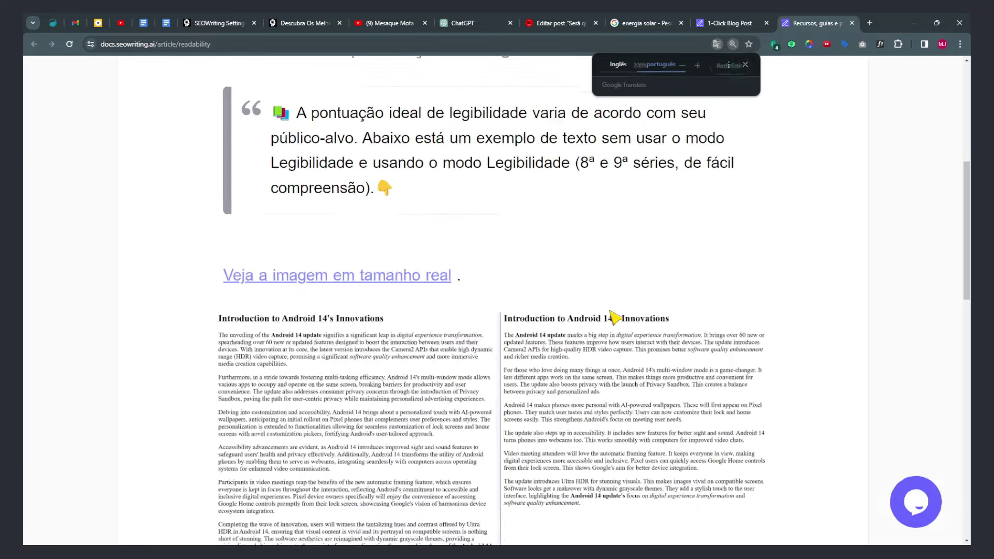
pyautogui.hotkey('ctrl', '+')
pyautogui.hotkey('ctrl', '+')
pyautogui.scroll(4, 696, 350)
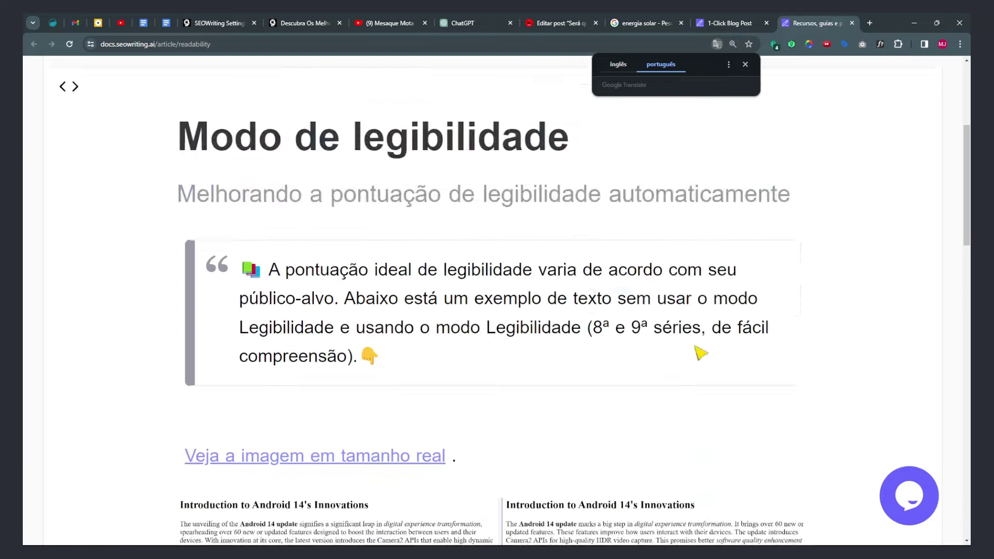
pyautogui.scroll(-12, 522, 239)
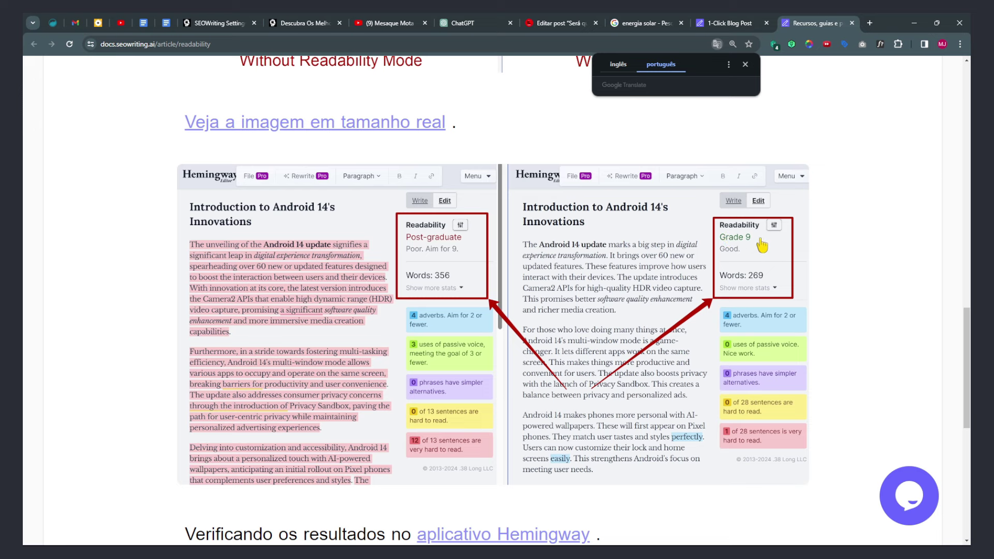
pyautogui.scroll(-8, 738, 257)
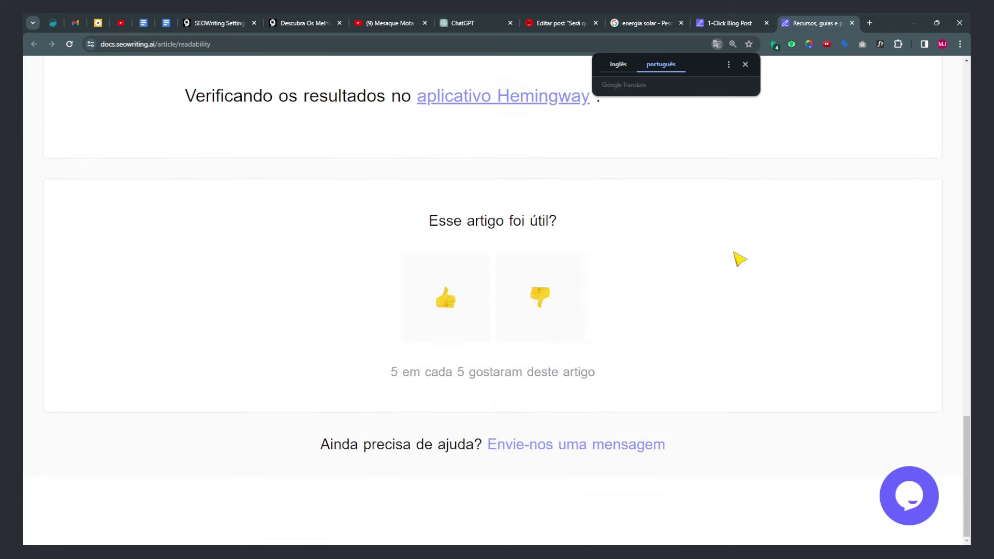
pyautogui.scroll(5, 757, 326)
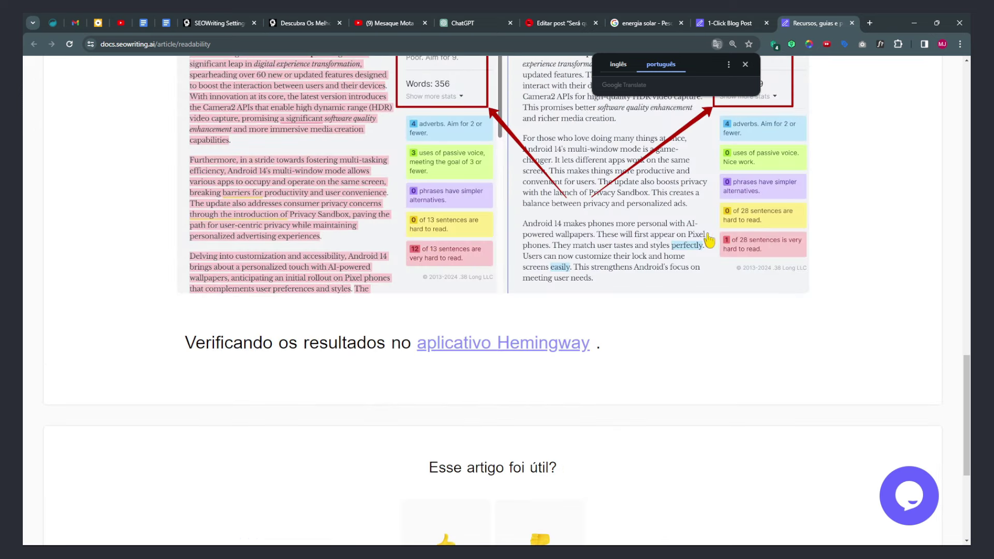
pyautogui.scroll(12, 717, 229)
pyautogui.scroll(5, 725, 231)
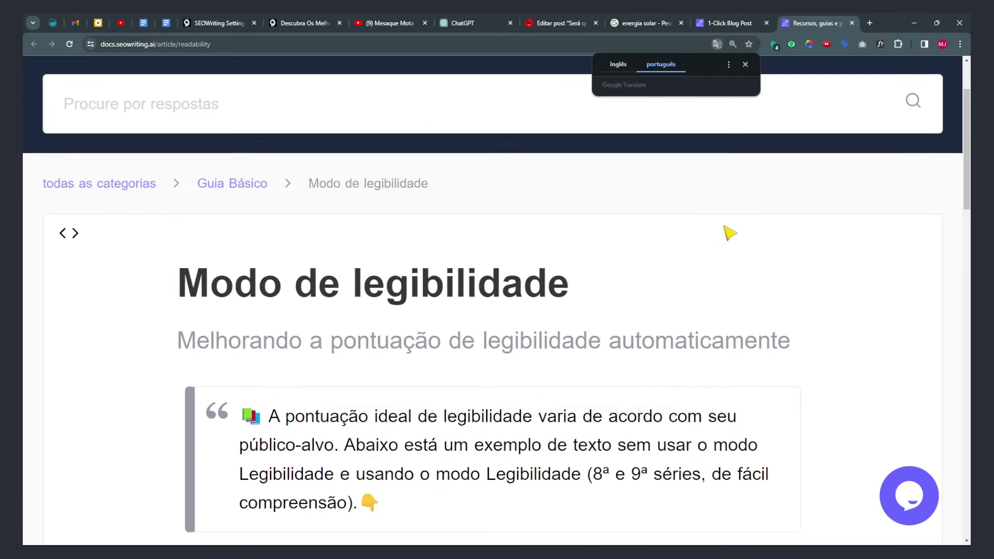
pyautogui.hotkey('ctrl', '0')
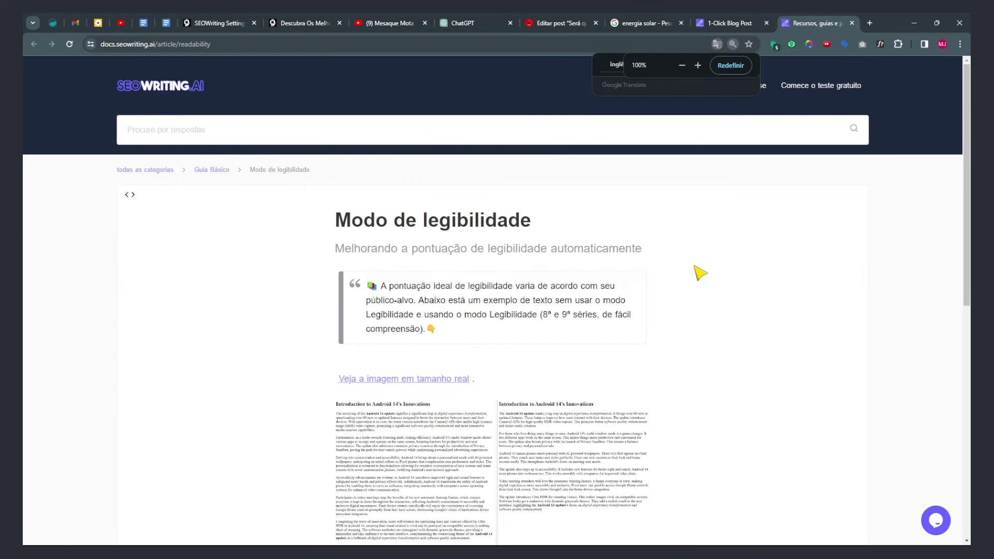
pyautogui.click(852, 23)
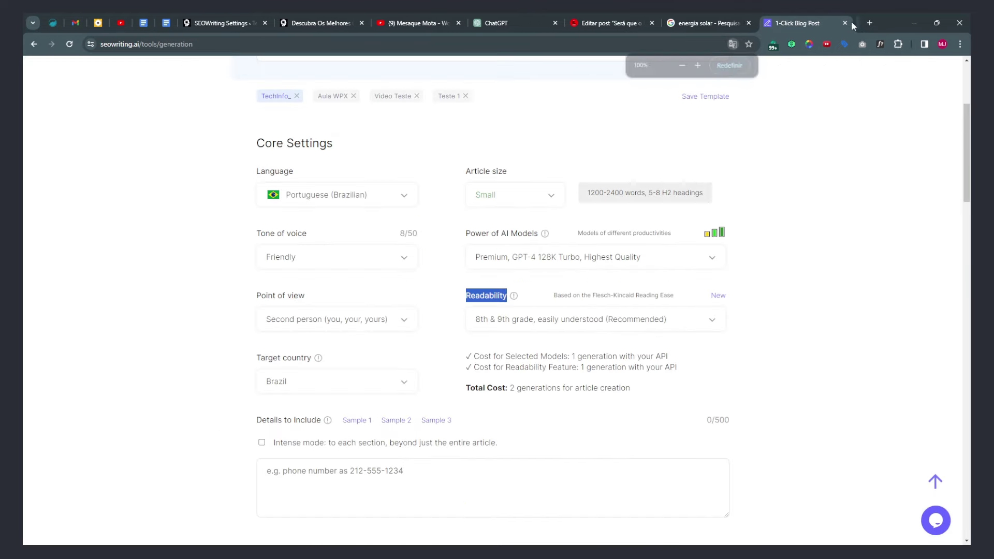
# Translate the 1-Click Blog Post page into Portuguese
pyautogui.scroll(-3, 866, 332)
pyautogui.rightClick(642, 215)
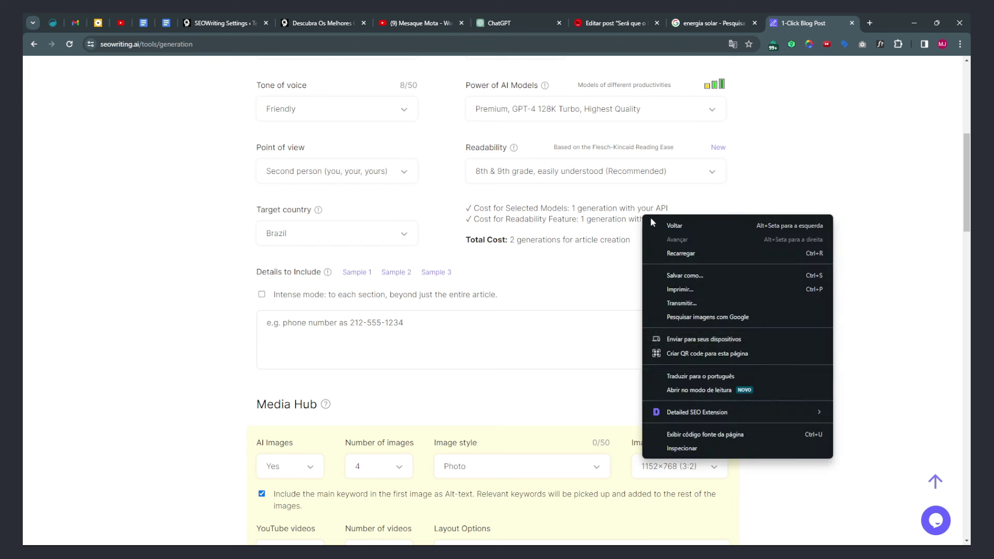
pyautogui.click(673, 376)
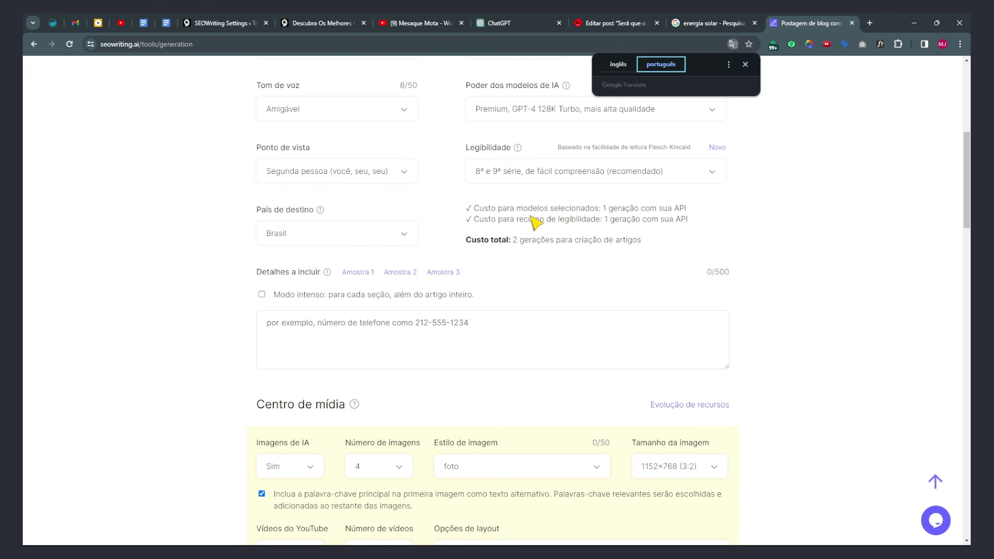
# Examine the generation costs of the selected AI model and the readability feature
pyautogui.moveTo(600, 209); pyautogui.dragTo(691, 209)
pyautogui.click(646, 226)
pyautogui.moveTo(612, 221); pyautogui.dragTo(677, 222)
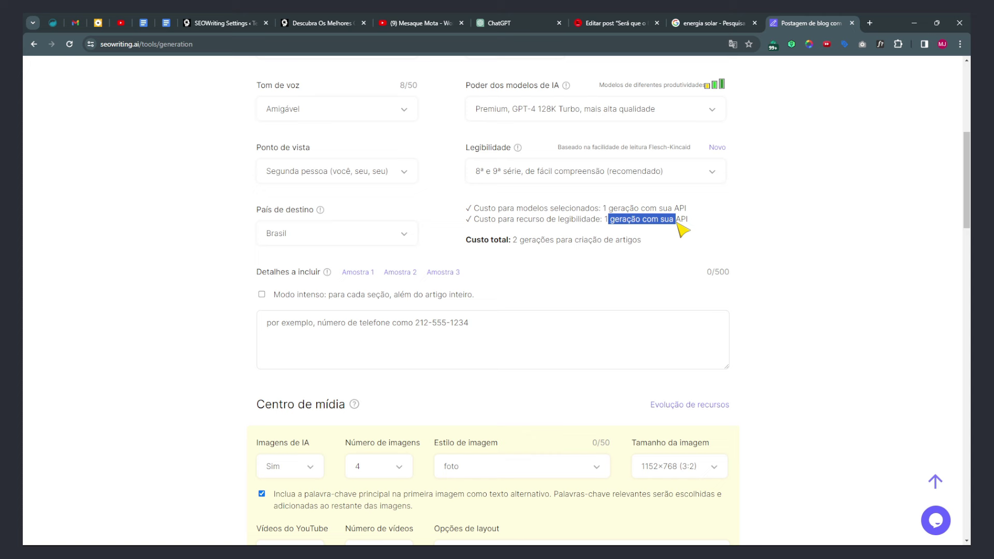
pyautogui.click(684, 227)
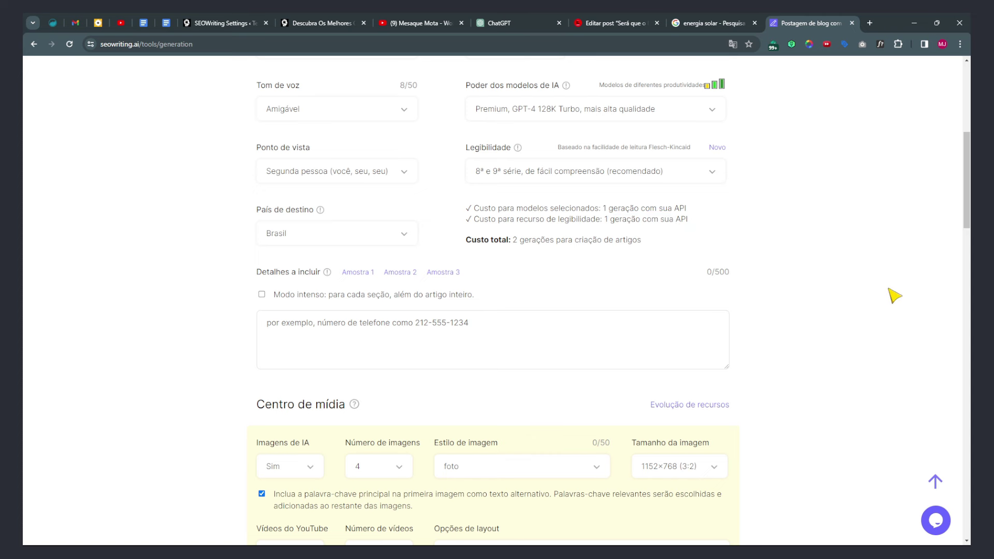
# Select Sim for using the personal OpenAI API key in the article generation
pyautogui.scroll(-15, 564, 388)
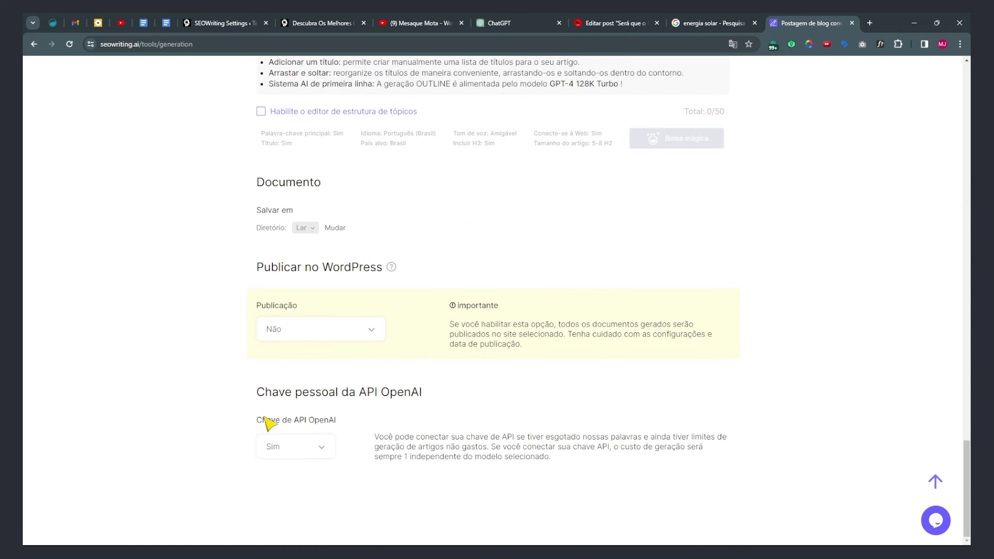
pyautogui.click(283, 450)
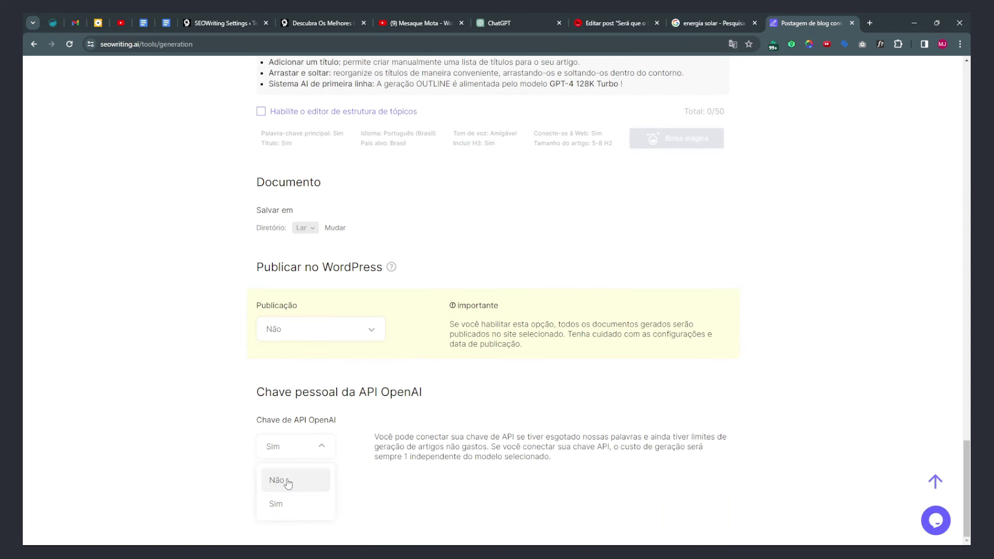
pyautogui.click(279, 504)
pyautogui.scroll(20, 828, 414)
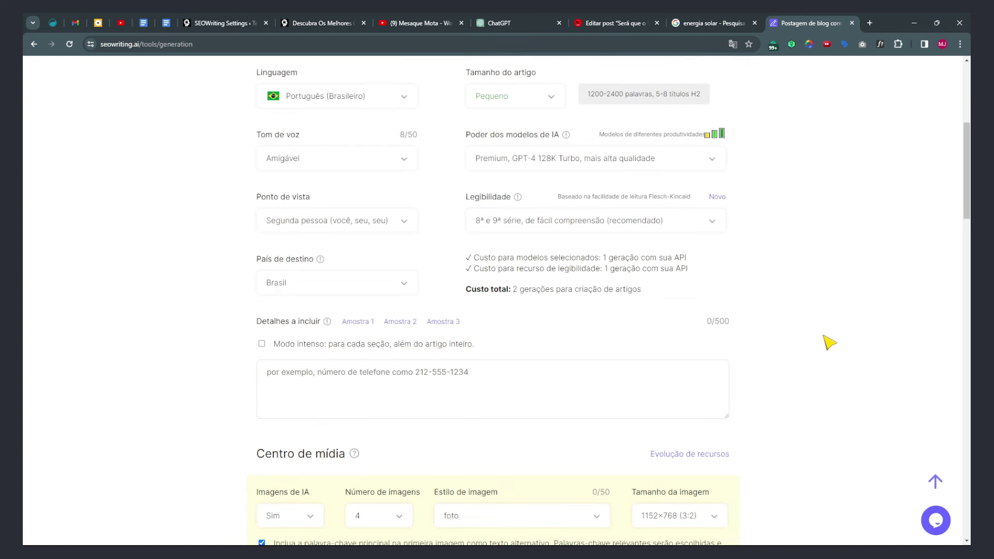
# Look over the AI images options in the media hub without changing the selection
pyautogui.scroll(-2, 828, 342)
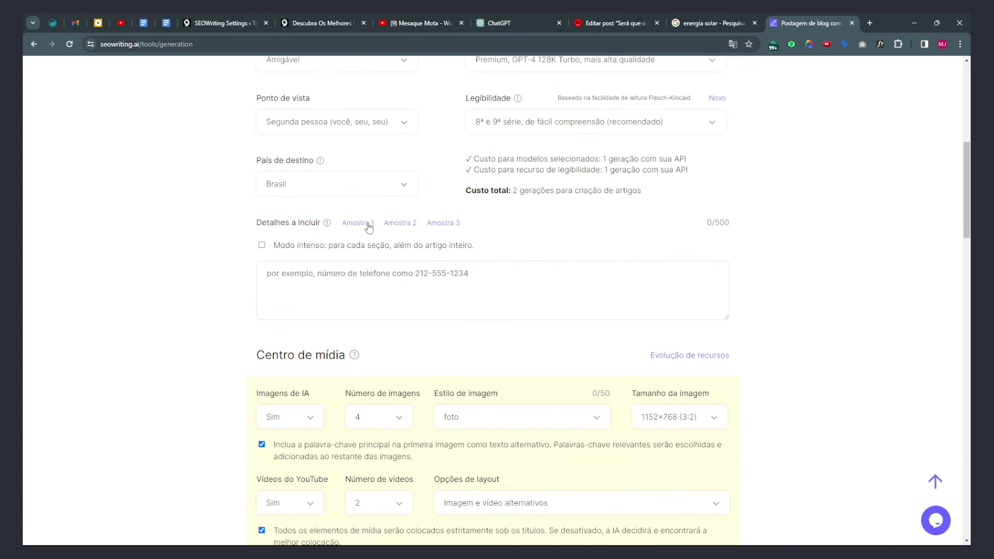
pyautogui.scroll(-4, 259, 238)
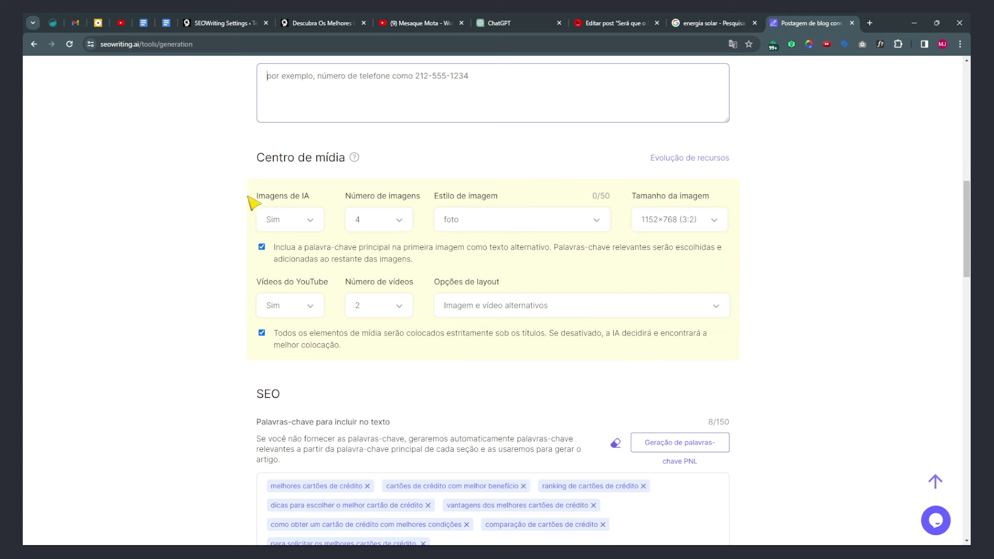
pyautogui.moveTo(257, 199); pyautogui.dragTo(313, 202)
pyautogui.click(293, 222)
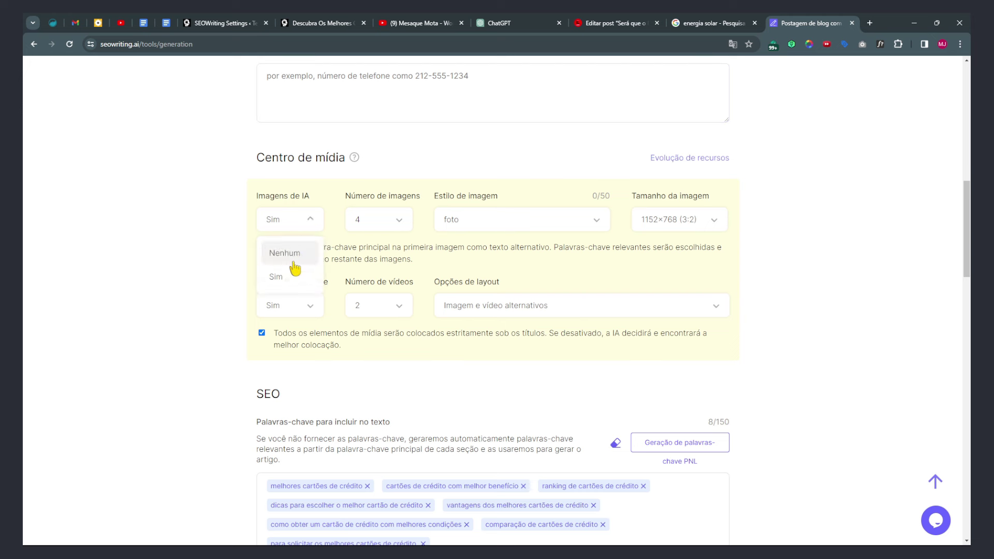
pyautogui.click(222, 226)
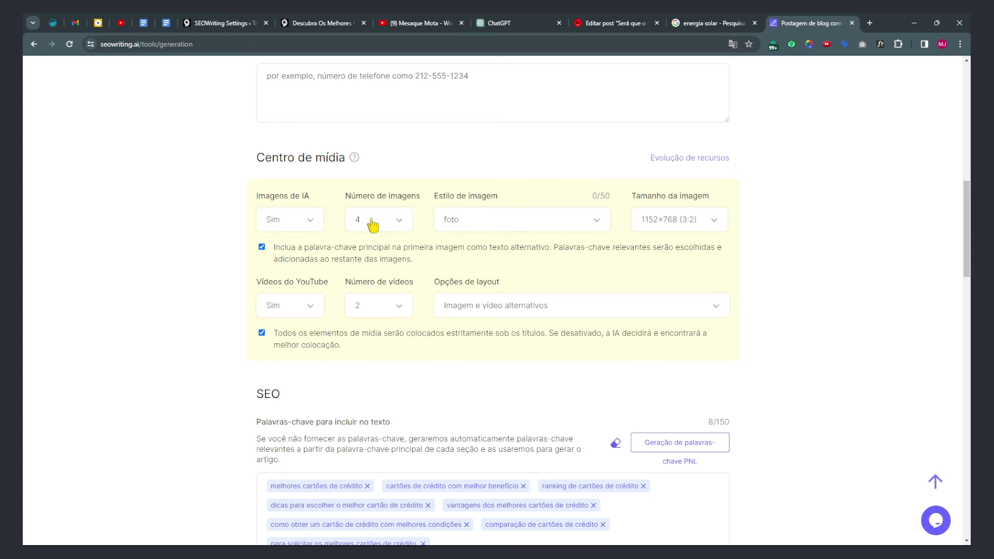
# Choose foto as the AI image style and look over the available image sizes
pyautogui.click(464, 217)
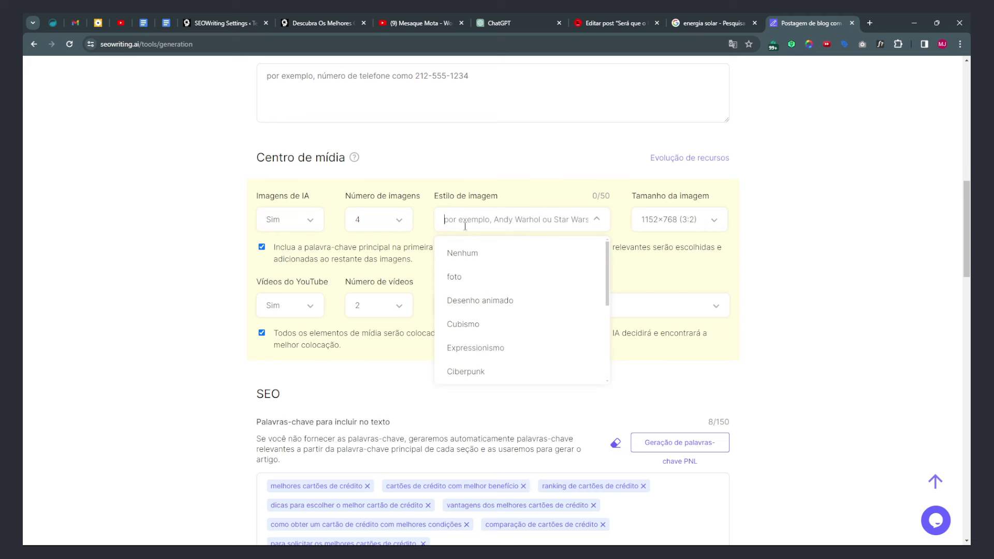
pyautogui.click(468, 278)
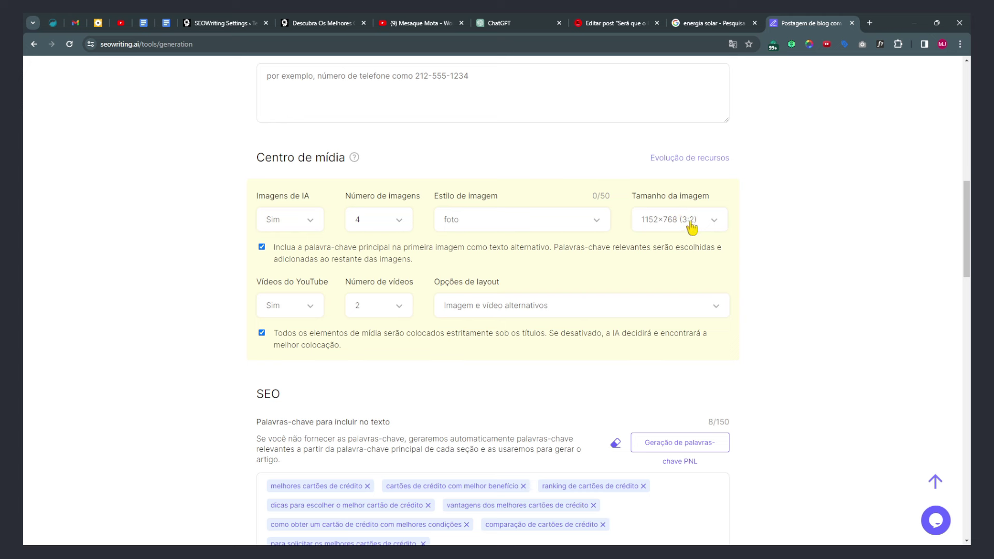
pyautogui.click(665, 226)
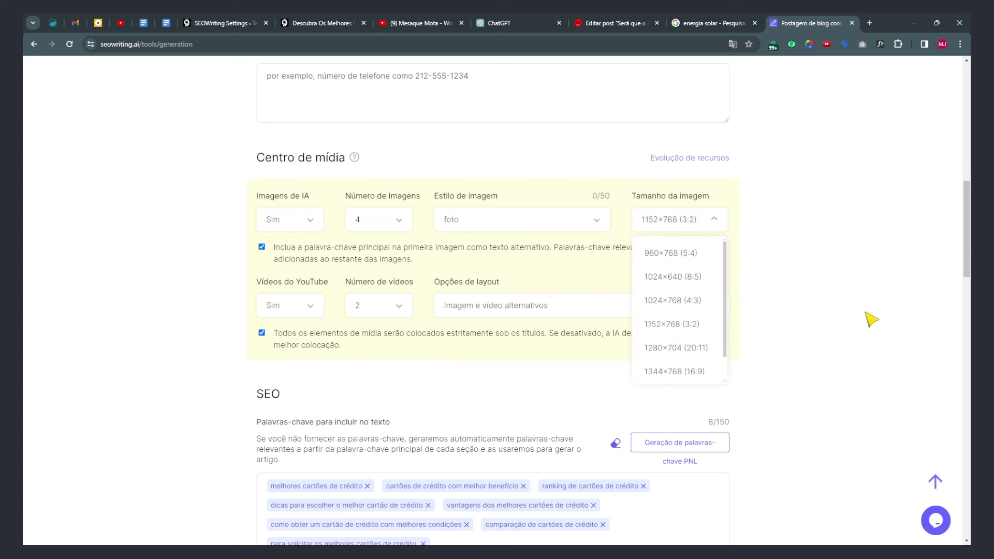
pyautogui.scroll(-1, 694, 331)
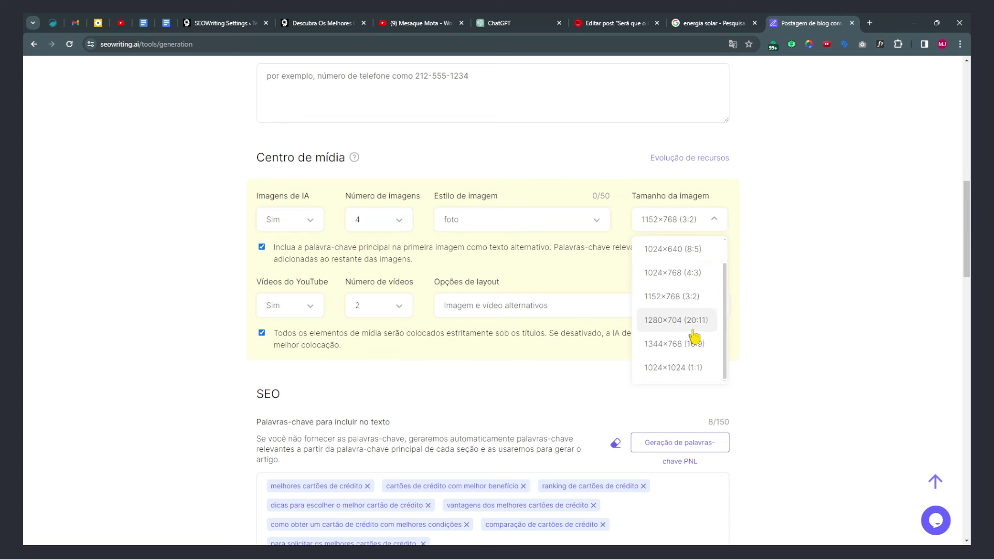
# Review the YouTube video inclusion, number of videos and media placement settings without changing them
pyautogui.click(282, 310)
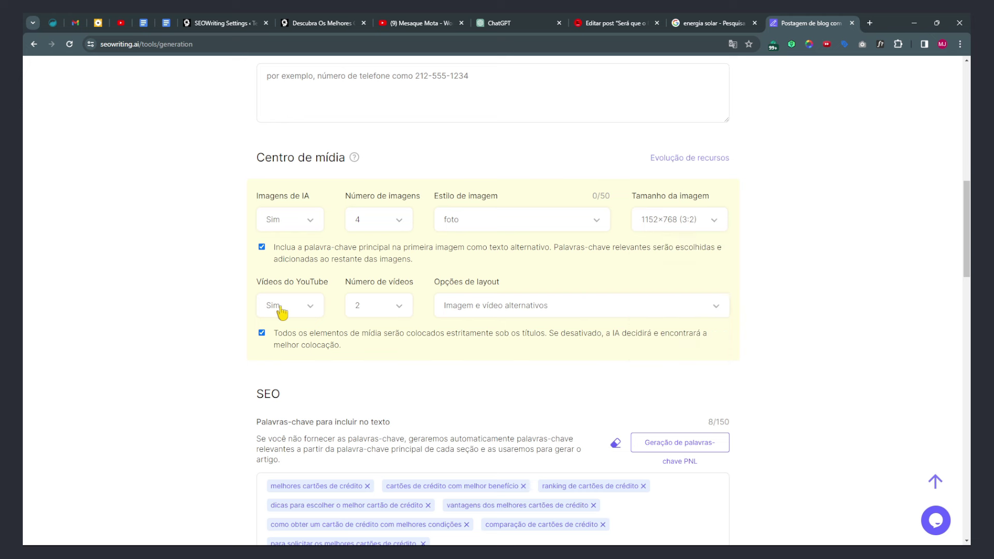
pyautogui.click(388, 305)
pyautogui.moveTo(492, 335); pyautogui.dragTo(543, 342)
# Remove all the credit card keywords from the SEO list of keywords to include in the text
pyautogui.scroll(-5, 346, 212)
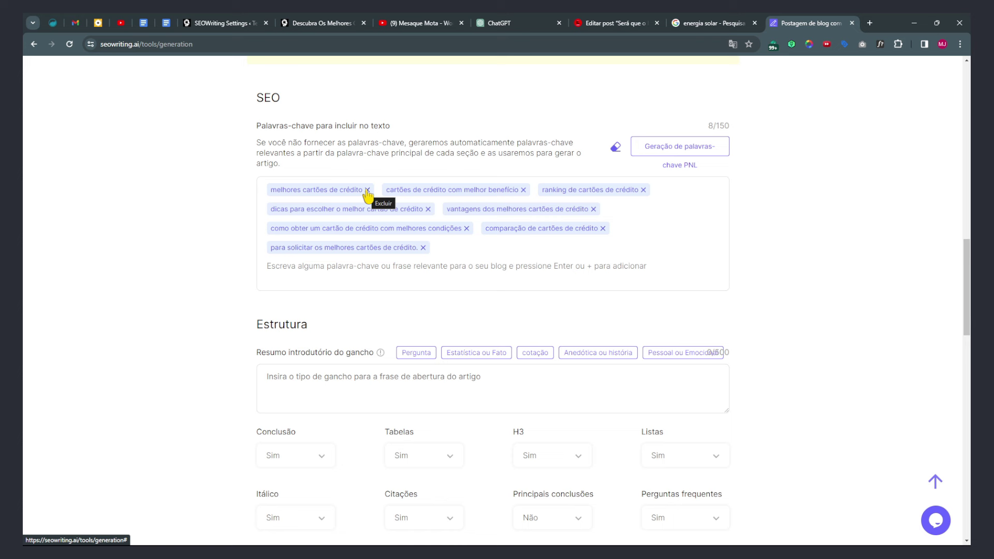
pyautogui.click(367, 189)
pyautogui.click(407, 189)
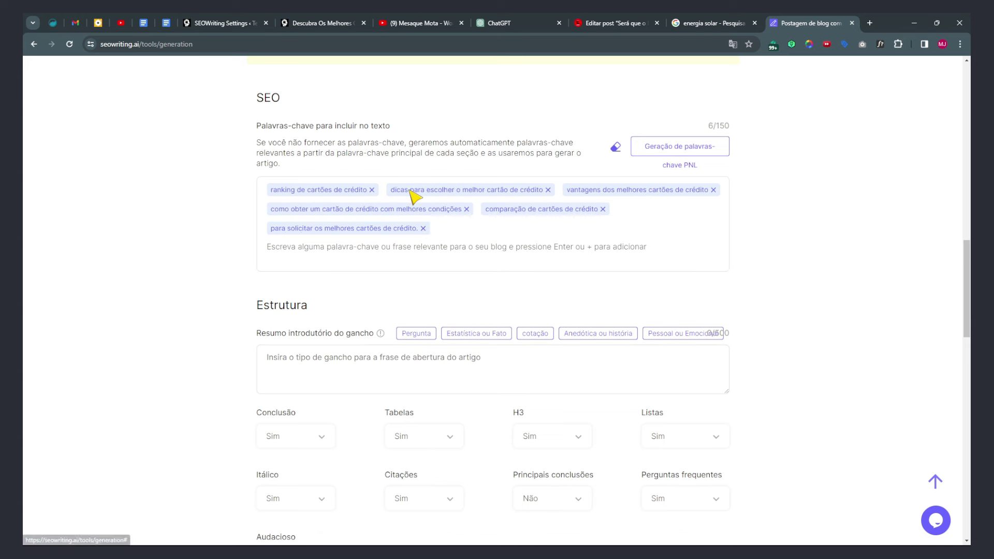
pyautogui.press('BackSpace')
pyautogui.press('BackSpace')
pyautogui.press('BackSpace')
pyautogui.press('BackSpace')
pyautogui.press('BackSpace')
pyautogui.press('BackSpace')
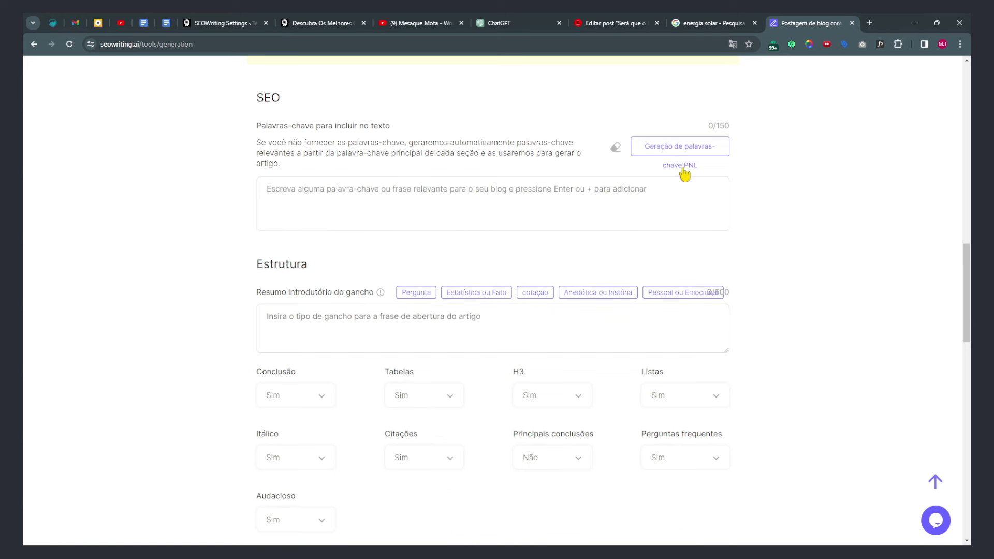
# Generate NLP keywords from the main keyword energia solar como funciona and remove energia solar no brasil from the SEO keyword list
pyautogui.click(666, 149)
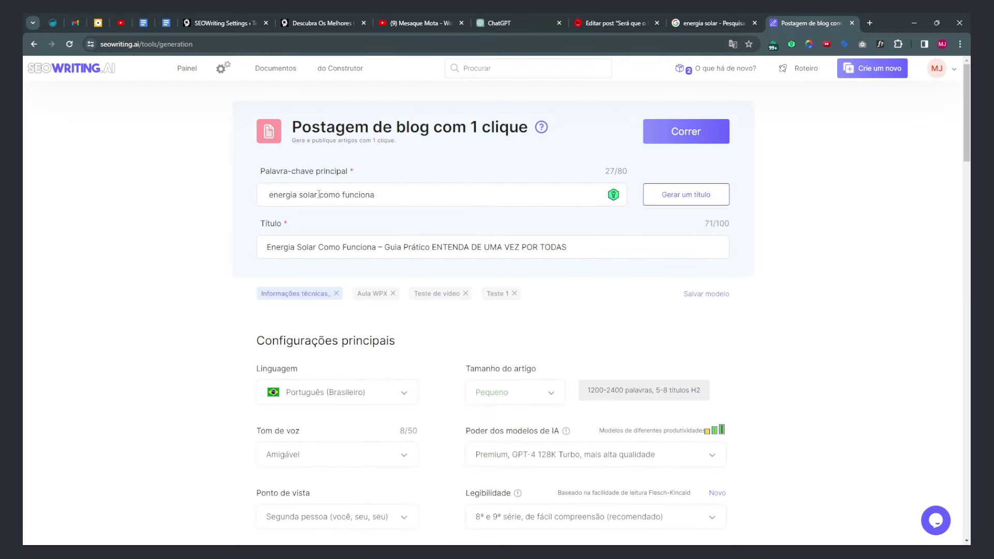
pyautogui.moveTo(273, 196); pyautogui.dragTo(382, 188)
pyautogui.scroll(-17, 786, 316)
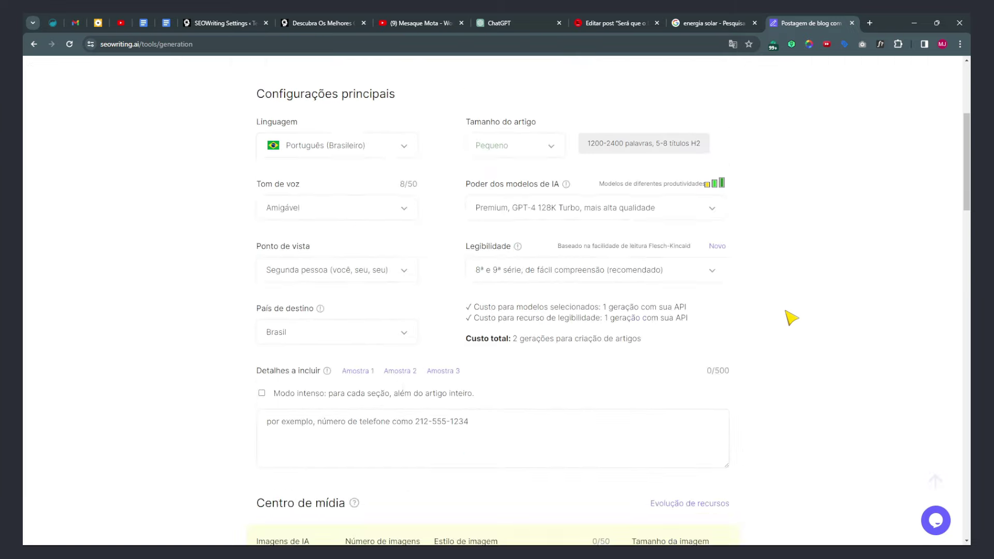
pyautogui.scroll(2, 791, 317)
pyautogui.scroll(1, 792, 317)
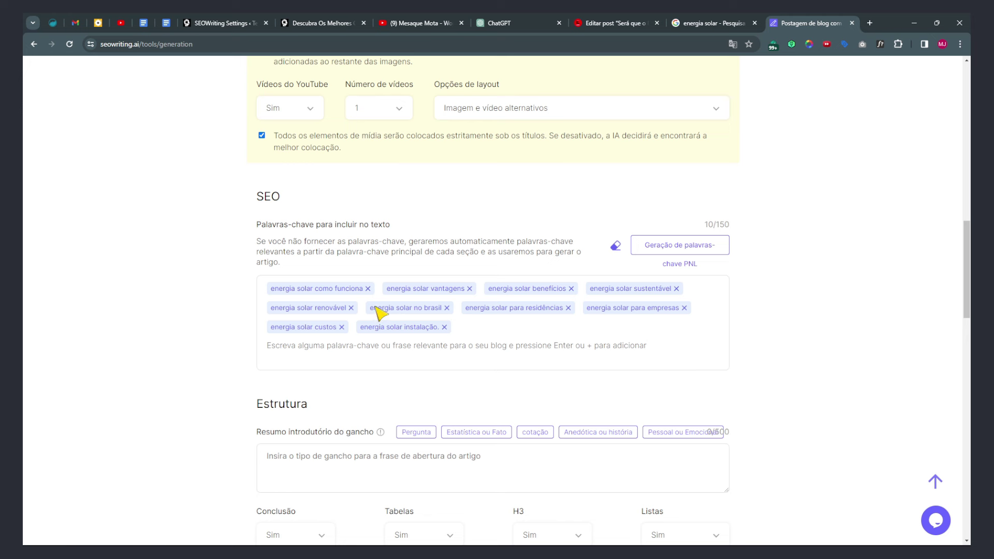
pyautogui.click(446, 308)
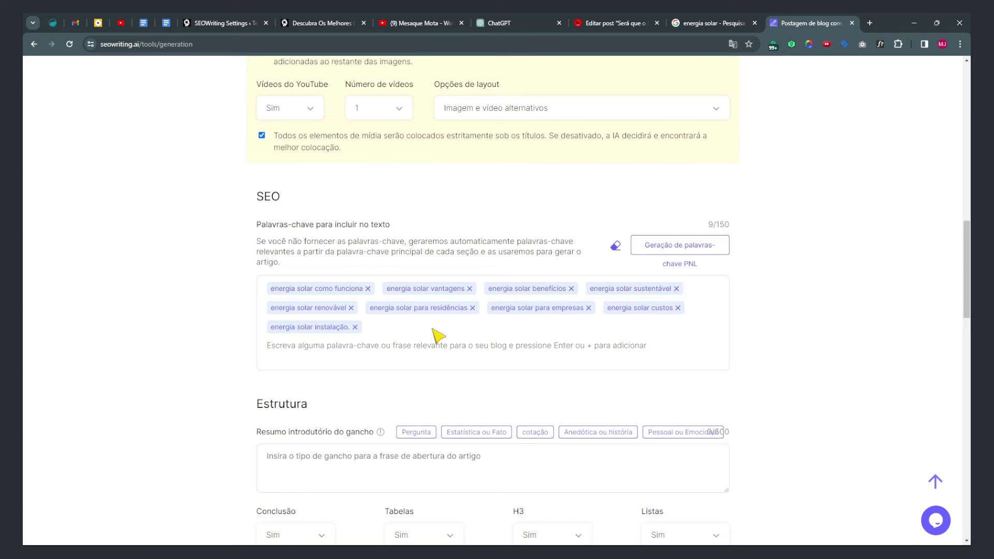
pyautogui.scroll(-3, 471, 298)
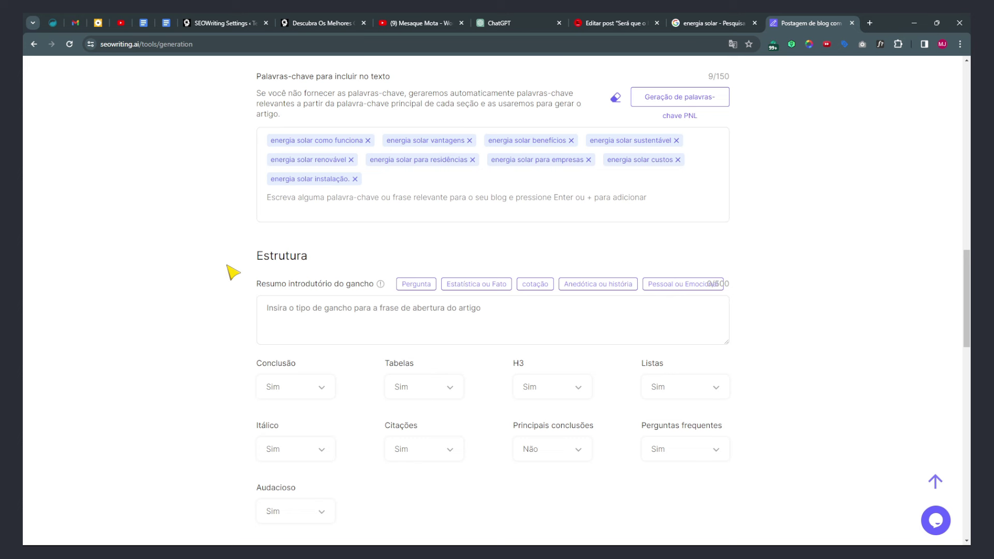
pyautogui.scroll(-1, 223, 268)
pyautogui.click(310, 269)
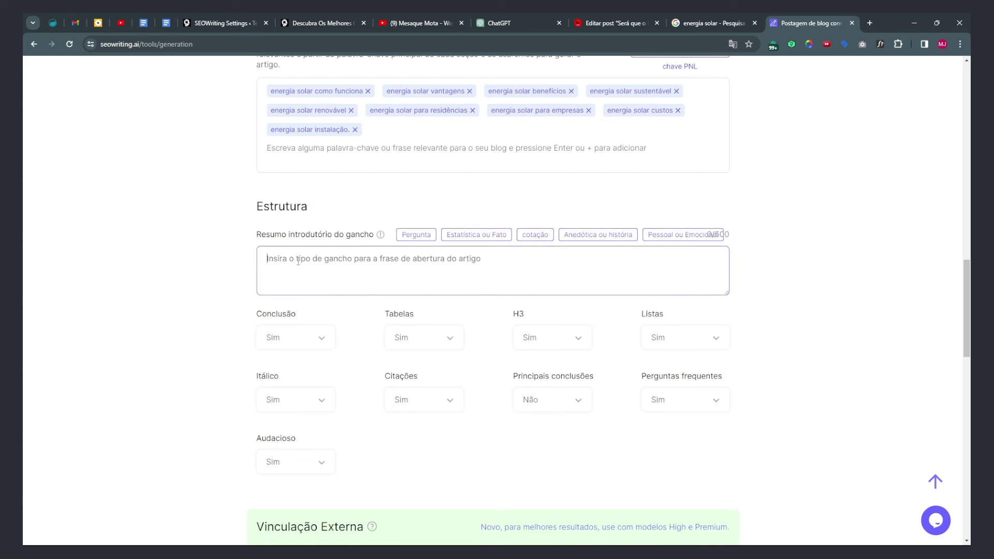
pyautogui.click(422, 237)
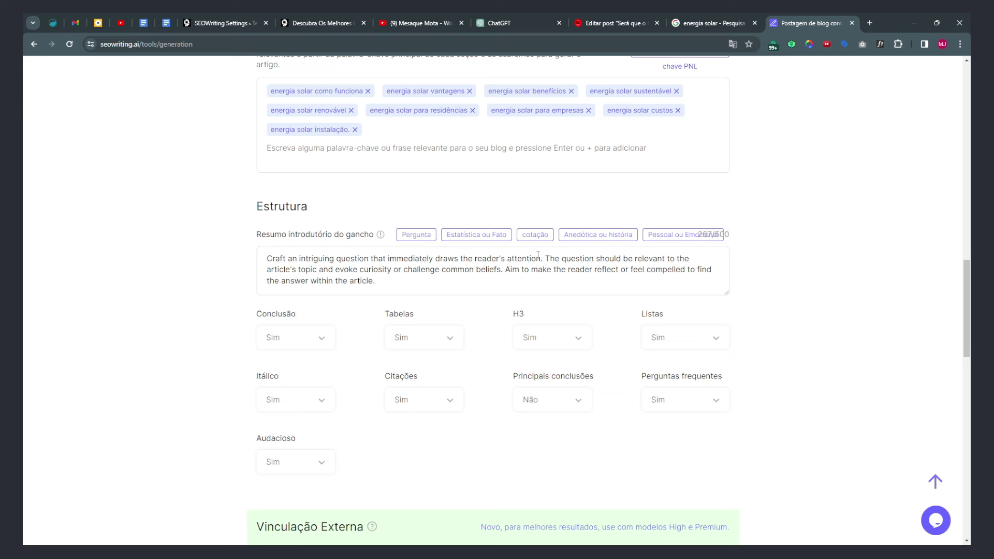
pyautogui.hotkey('ctrl', 'a')
pyautogui.press('BackSpace')
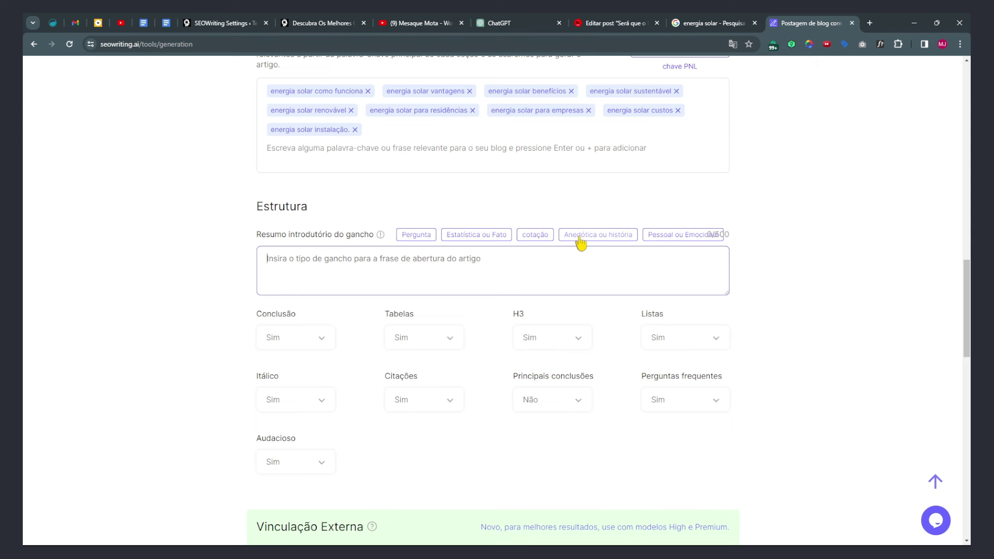
pyautogui.click(654, 239)
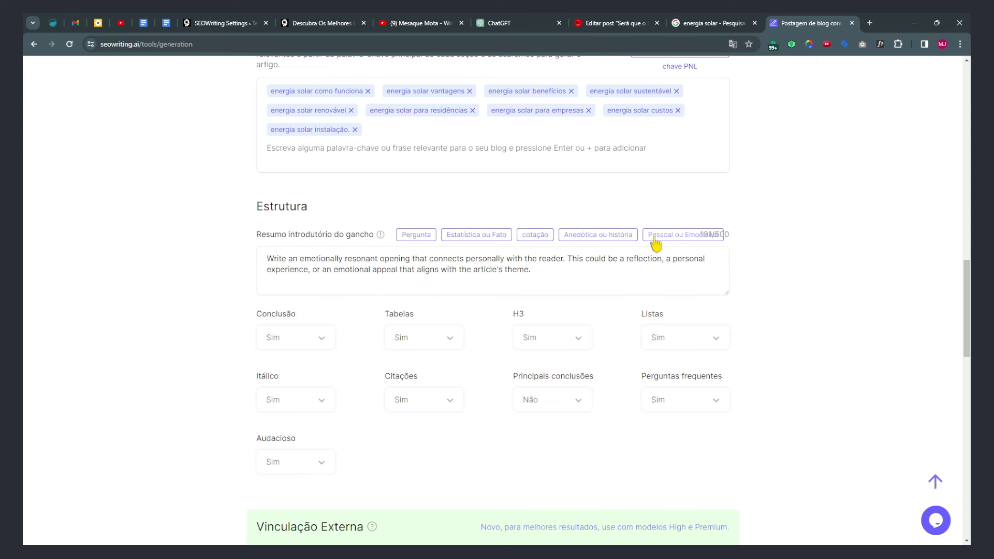
pyautogui.hotkey('ctrl', 'a')
pyautogui.press('BackSpace')
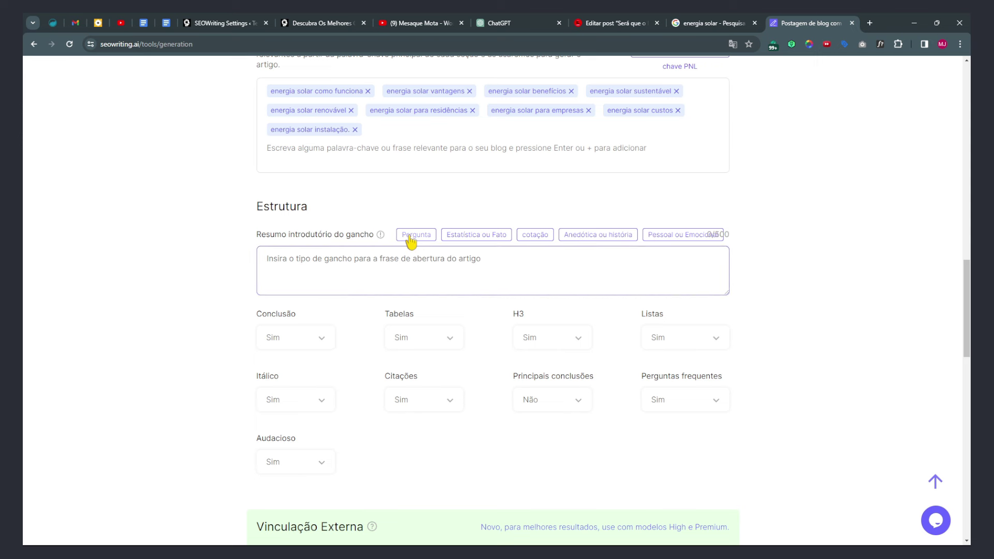
# Fill the introductory hook brief with the Pergunta preset and set the H3 structure option to Não
pyautogui.click(412, 239)
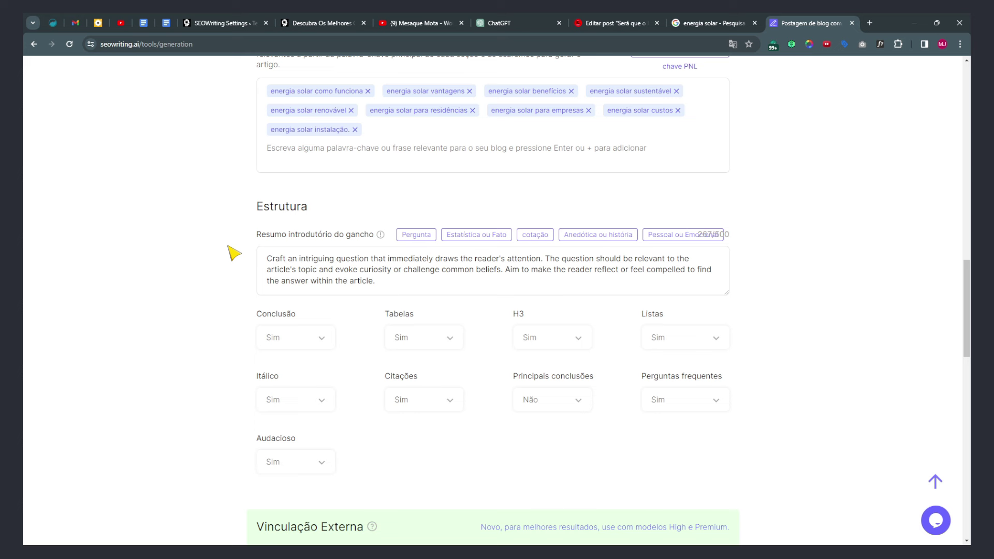
pyautogui.scroll(-2, 281, 215)
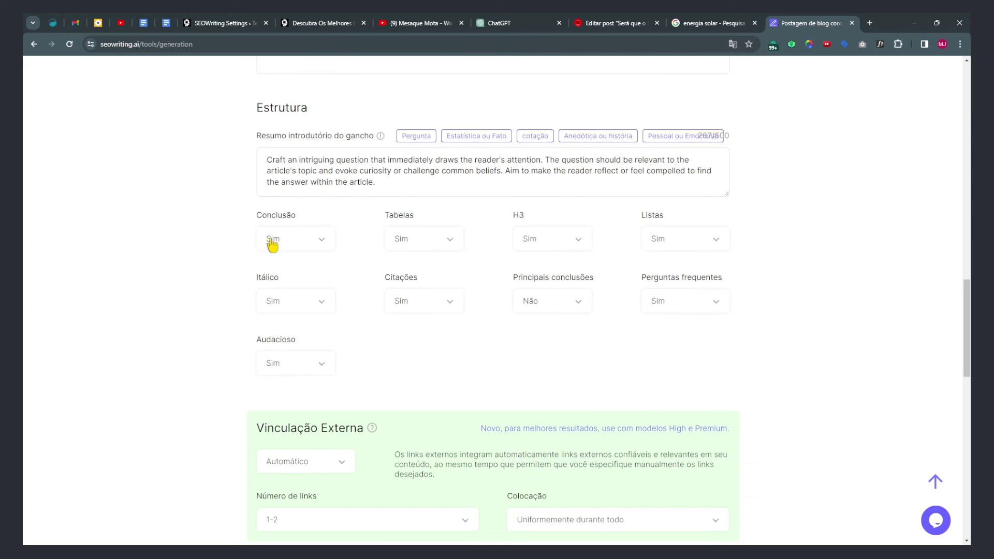
pyautogui.click(536, 250)
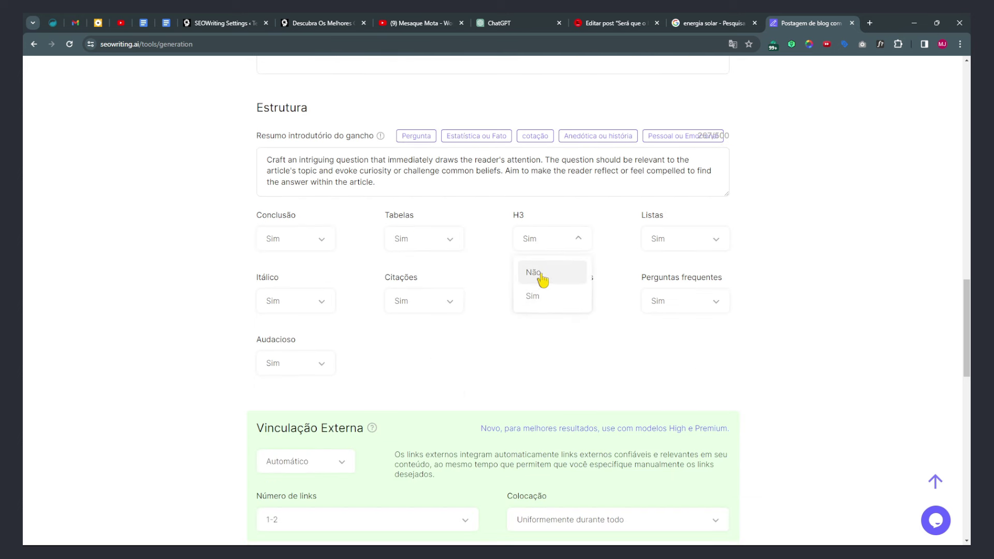
pyautogui.click(539, 269)
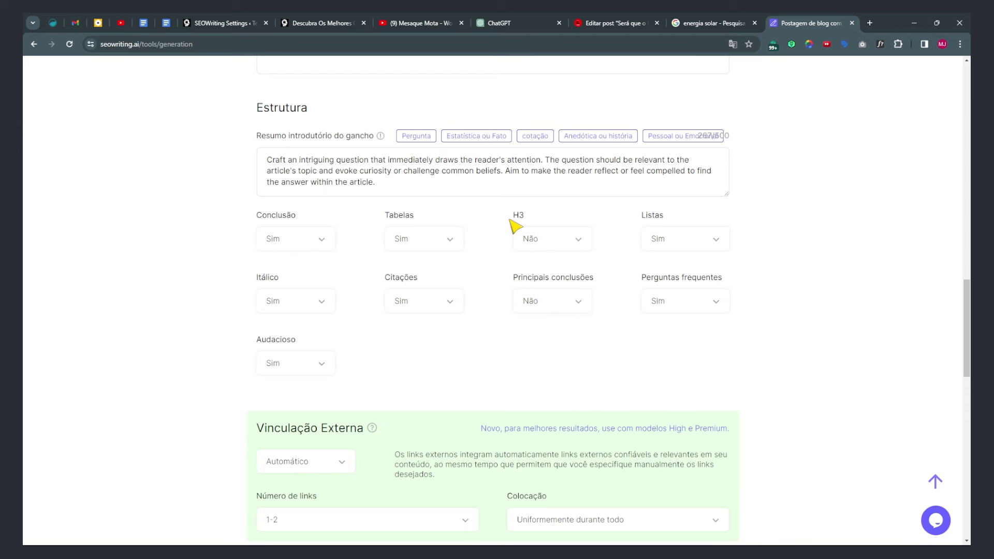
pyautogui.moveTo(517, 224); pyautogui.dragTo(530, 225)
pyautogui.click(486, 245)
# Check how H3 subheadings are laid out in the published credit card post's table of contents, and return to the blog post form
pyautogui.click(321, 23)
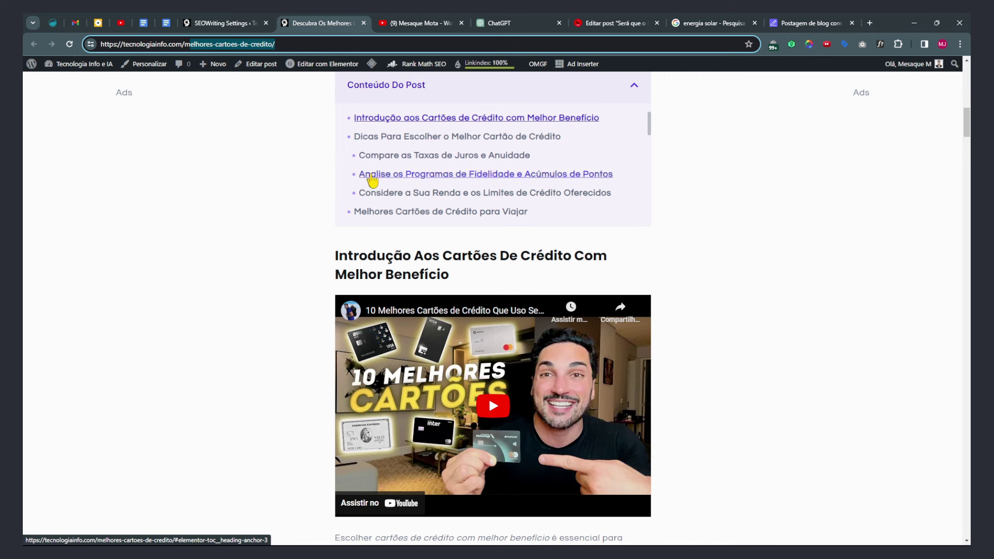
pyautogui.scroll(-2, 371, 195)
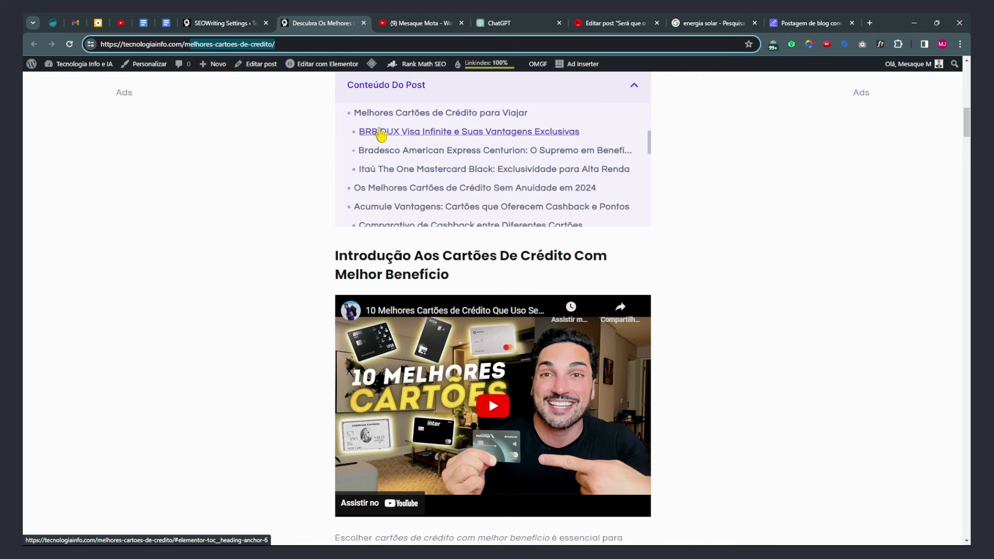
pyautogui.click(781, 23)
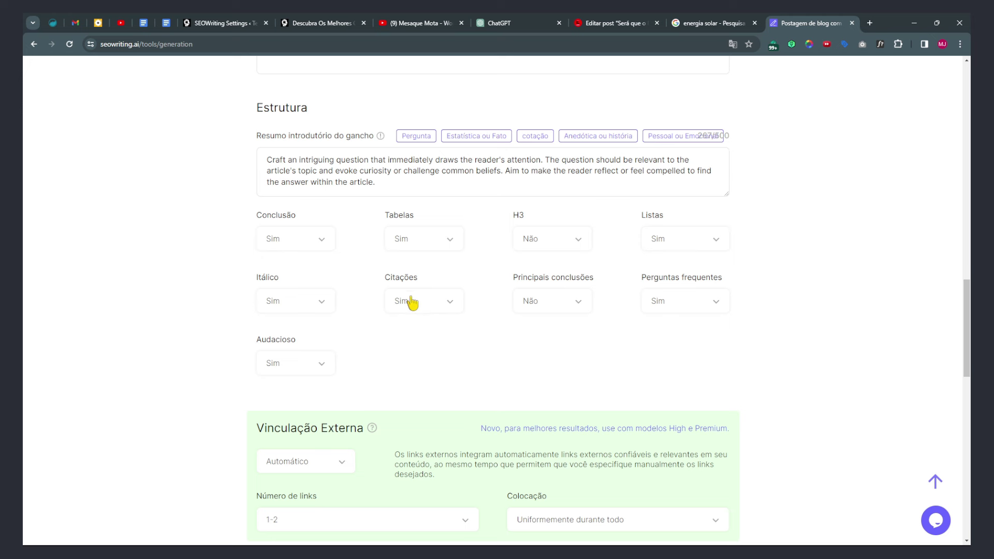
# Look over the Principais conclusões options without changing the selection
pyautogui.click(556, 305)
pyautogui.click(555, 306)
pyautogui.scroll(-1, 709, 328)
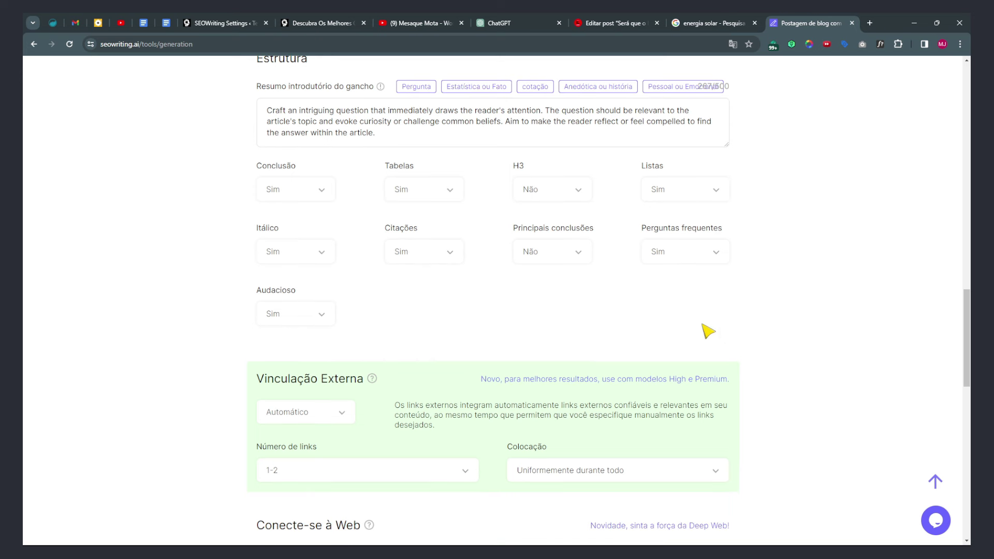
# Show the page in English to check the original name of the Audacioso setting, and restore the Portuguese translation
pyautogui.moveTo(267, 302); pyautogui.dragTo(366, 288)
pyautogui.click(634, 334)
pyautogui.click(731, 44)
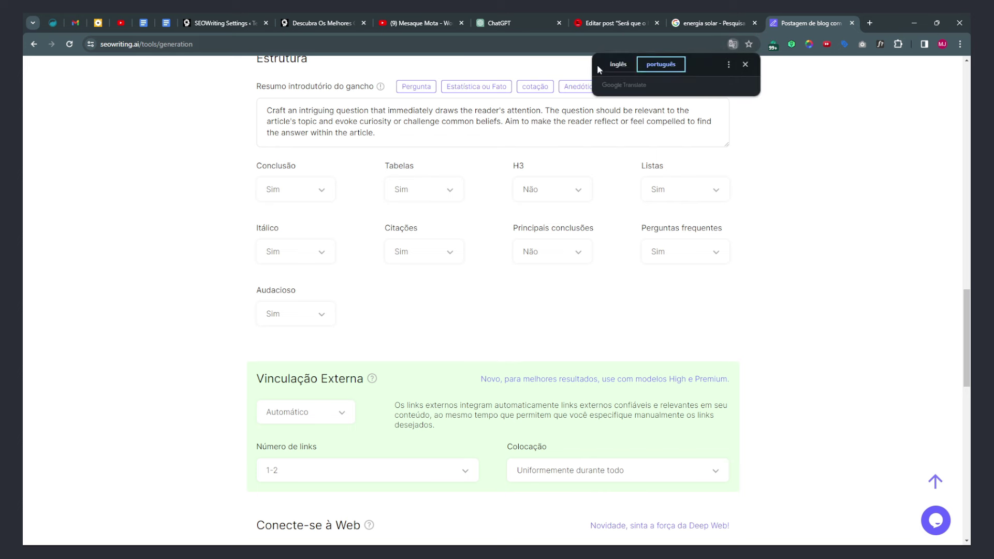
pyautogui.click(618, 64)
pyautogui.moveTo(263, 298); pyautogui.dragTo(288, 296)
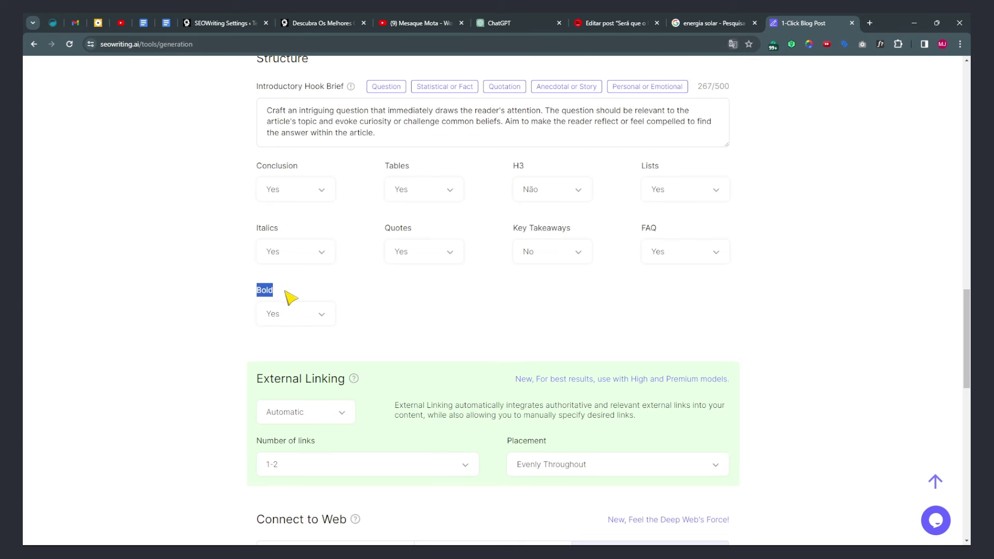
pyautogui.click(518, 309)
pyautogui.click(732, 45)
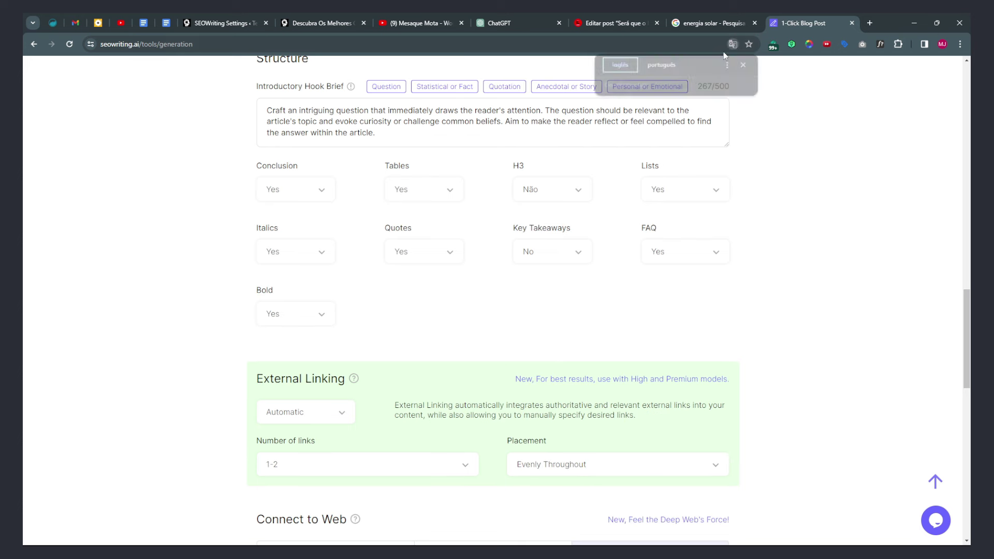
# Look over the external linking modes without changing the current selection
pyautogui.scroll(-3, 274, 243)
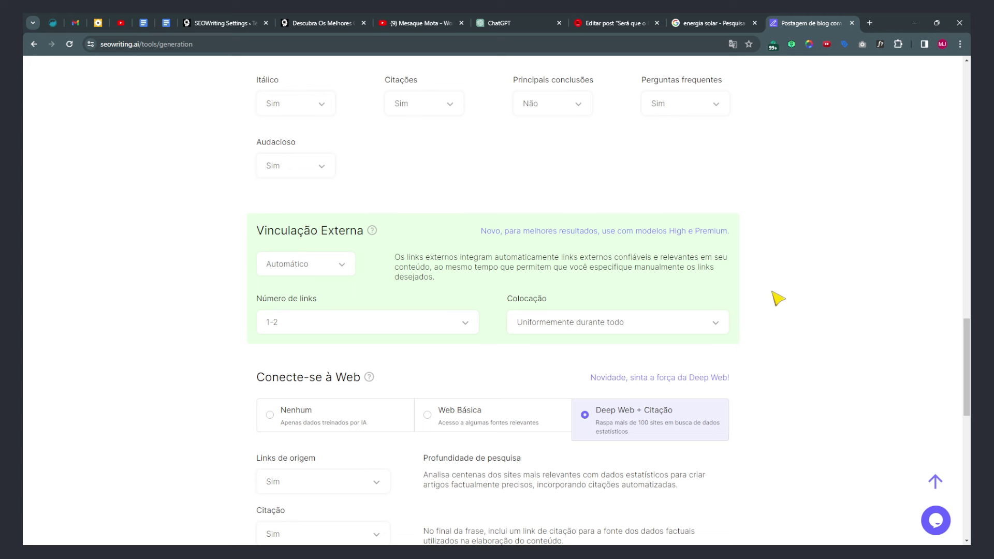
pyautogui.click(285, 265)
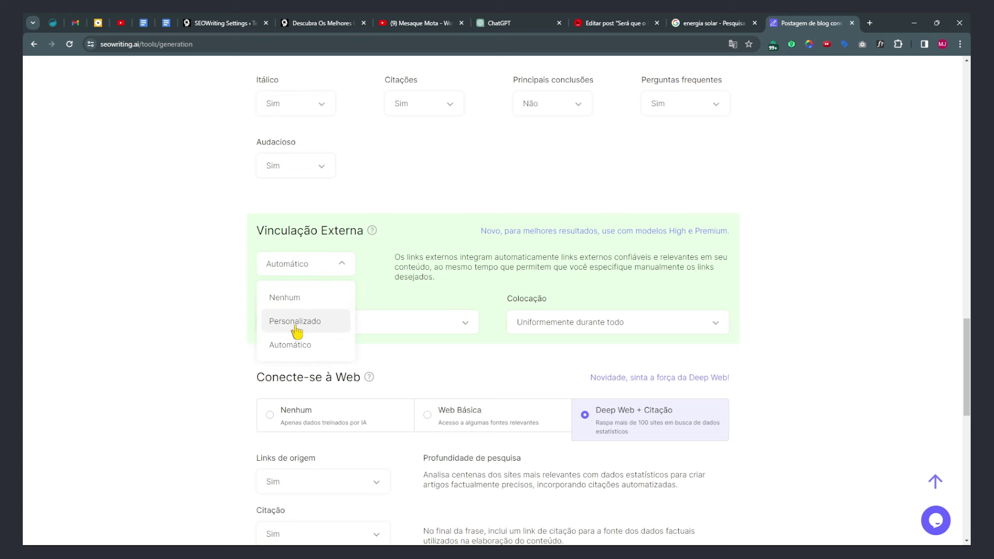
pyautogui.click(217, 292)
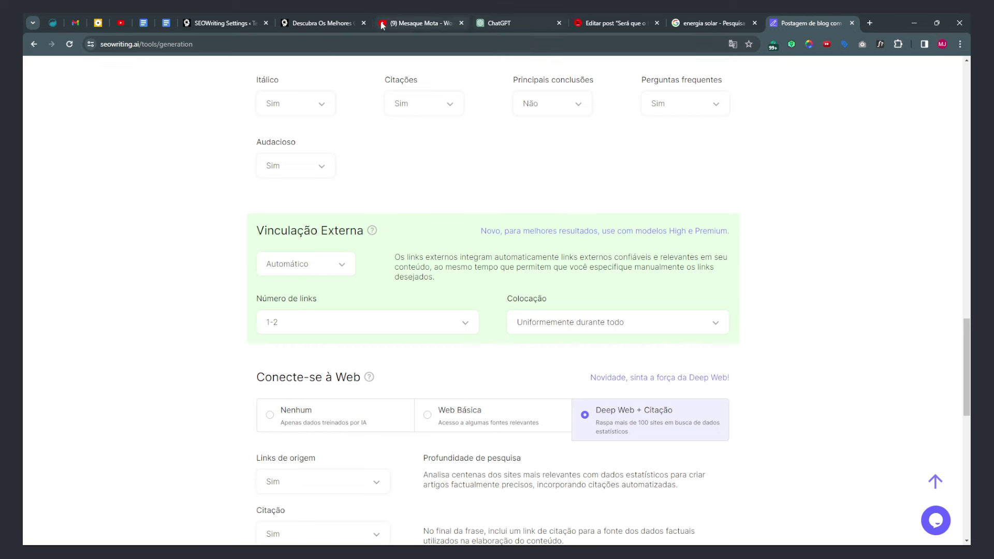
# Open the published credit card post on tecnologiainfo.com in the WordPress post editor
pyautogui.click(322, 22)
pyautogui.scroll(10, 765, 314)
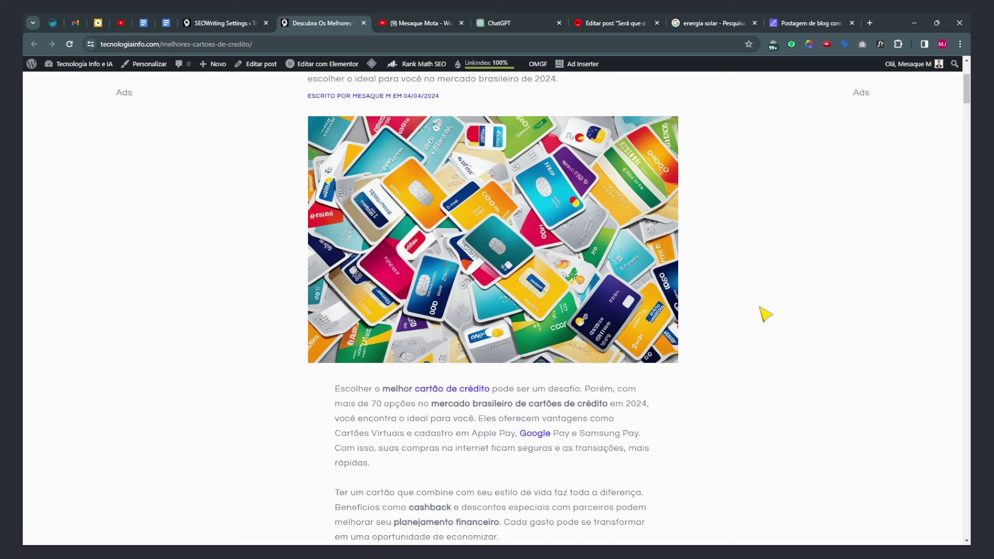
pyautogui.scroll(2, 765, 314)
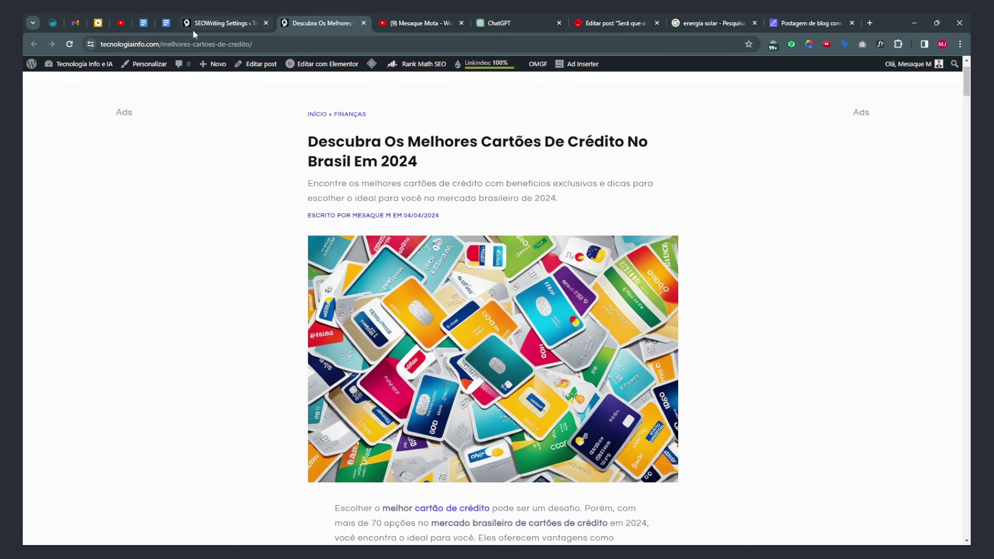
pyautogui.click(247, 25)
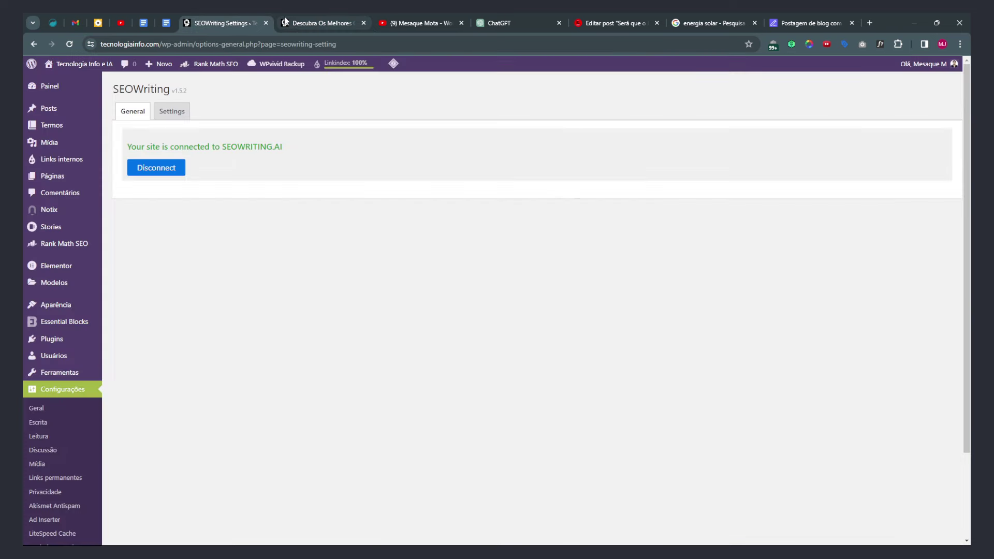
pyautogui.click(306, 23)
pyautogui.click(260, 66)
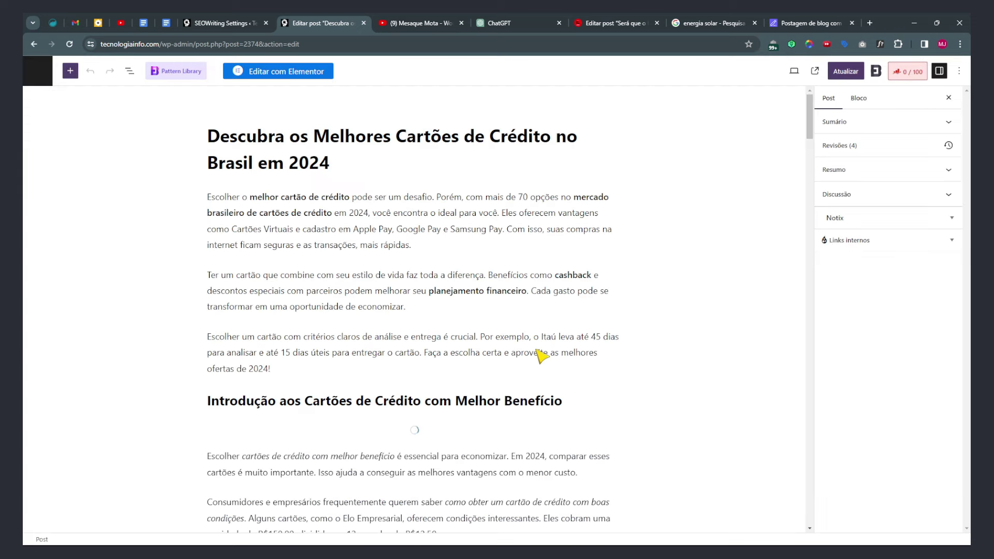
# Examine the external link on "artigo especializado sobre cartões de crédito" and look through the post body for other external links
pyautogui.scroll(-15, 539, 355)
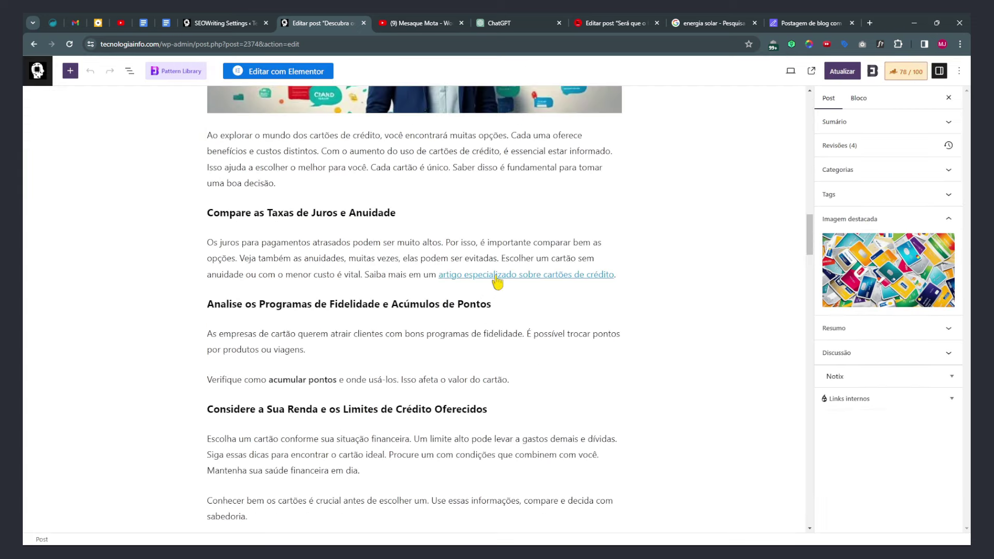
pyautogui.click(497, 279)
pyautogui.scroll(-3, 496, 346)
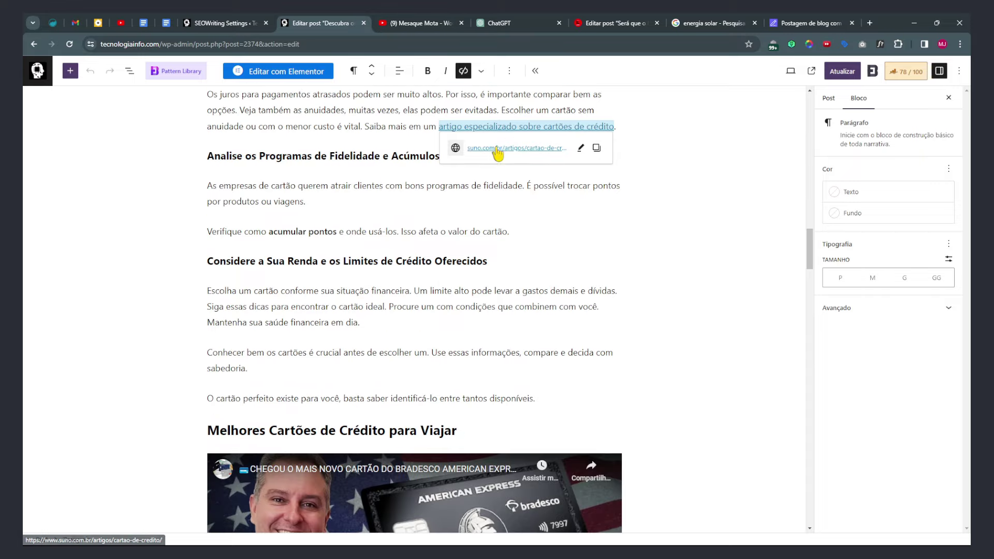
pyautogui.click(549, 227)
pyautogui.scroll(-20, 552, 247)
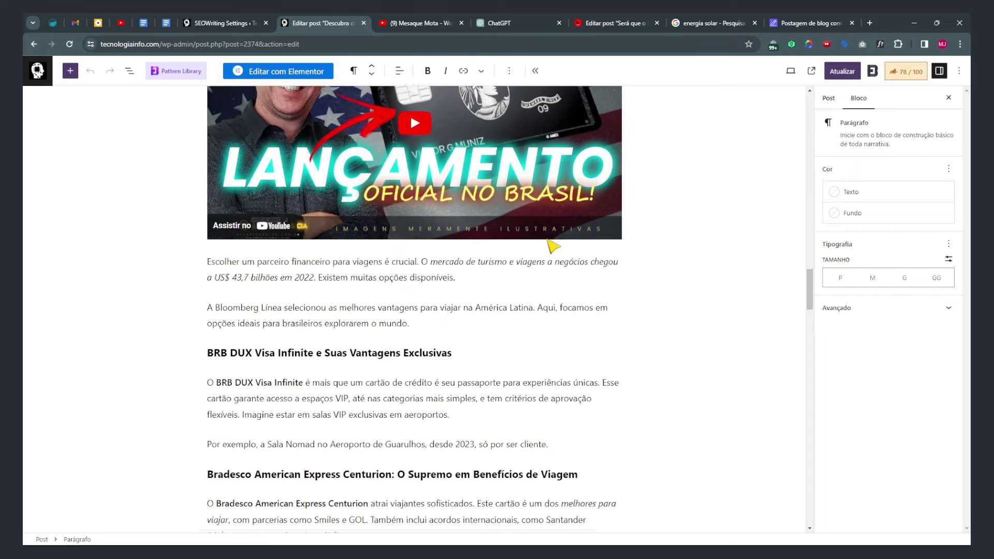